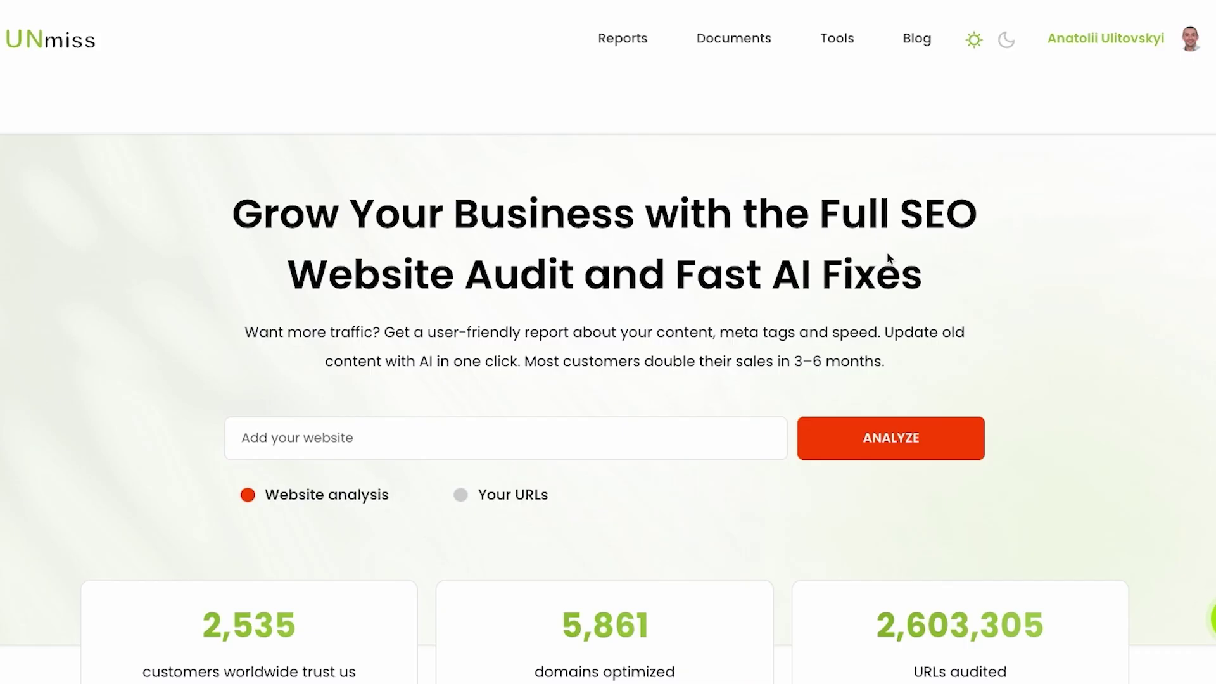
# Step: Run a website analysis of becoin.net
pyautogui.click(443, 436)
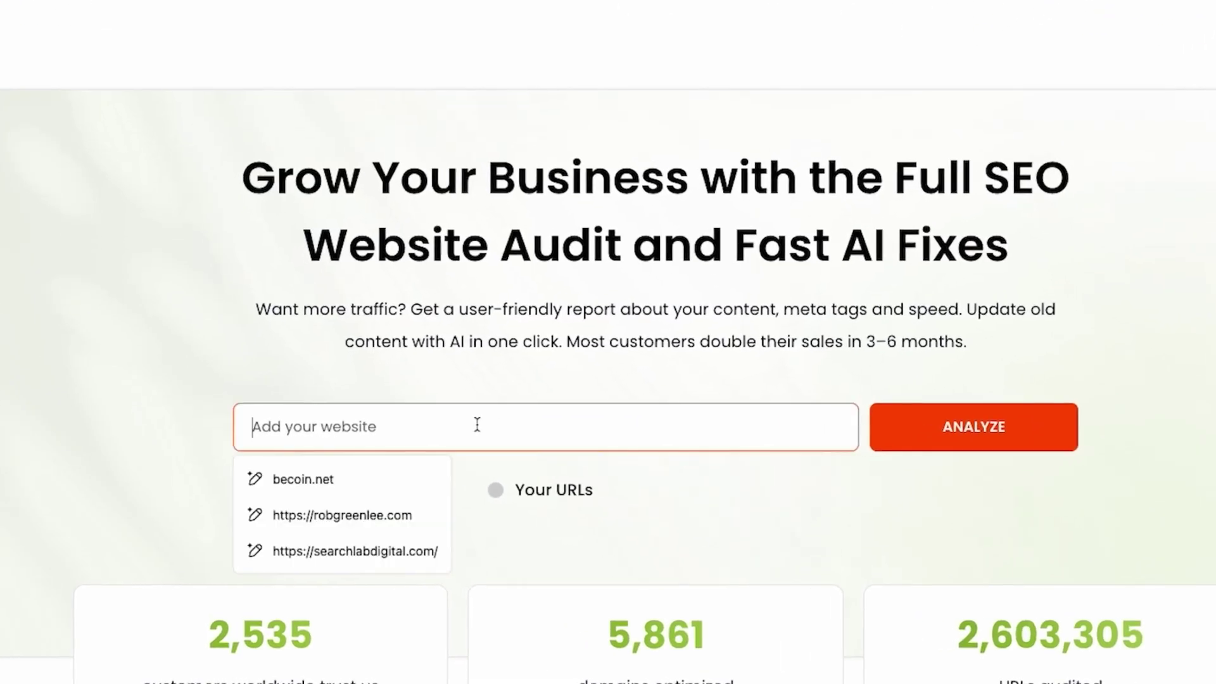
pyautogui.click(360, 475)
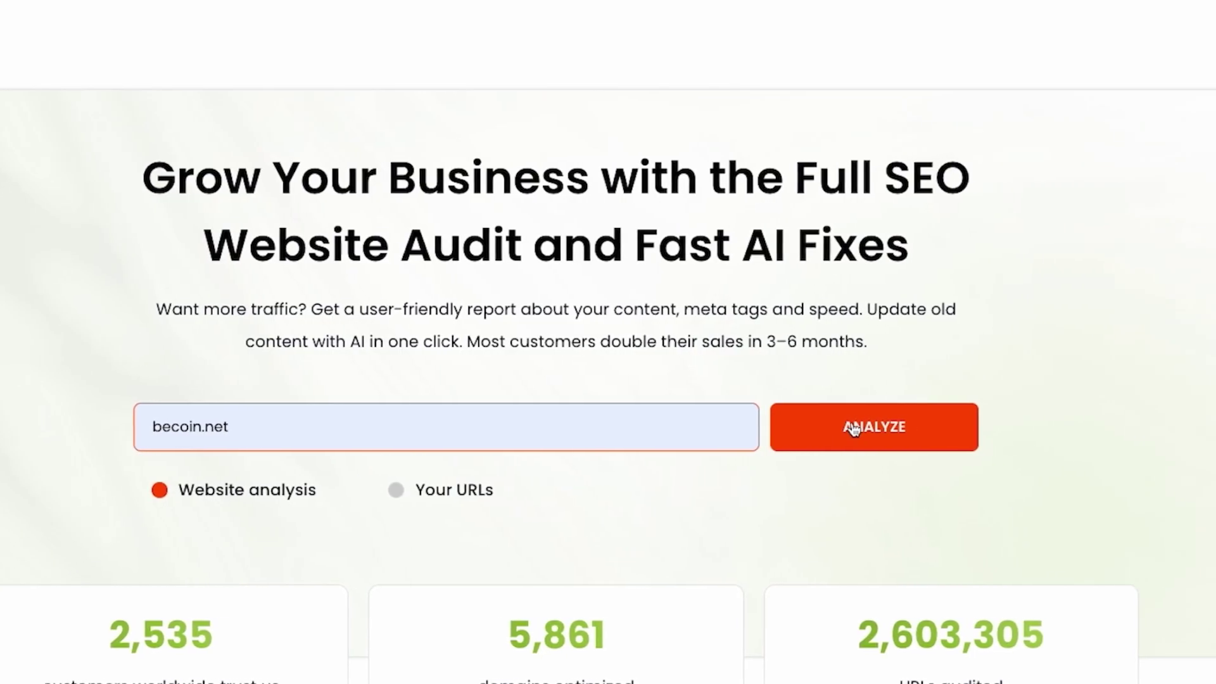
pyautogui.click(956, 427)
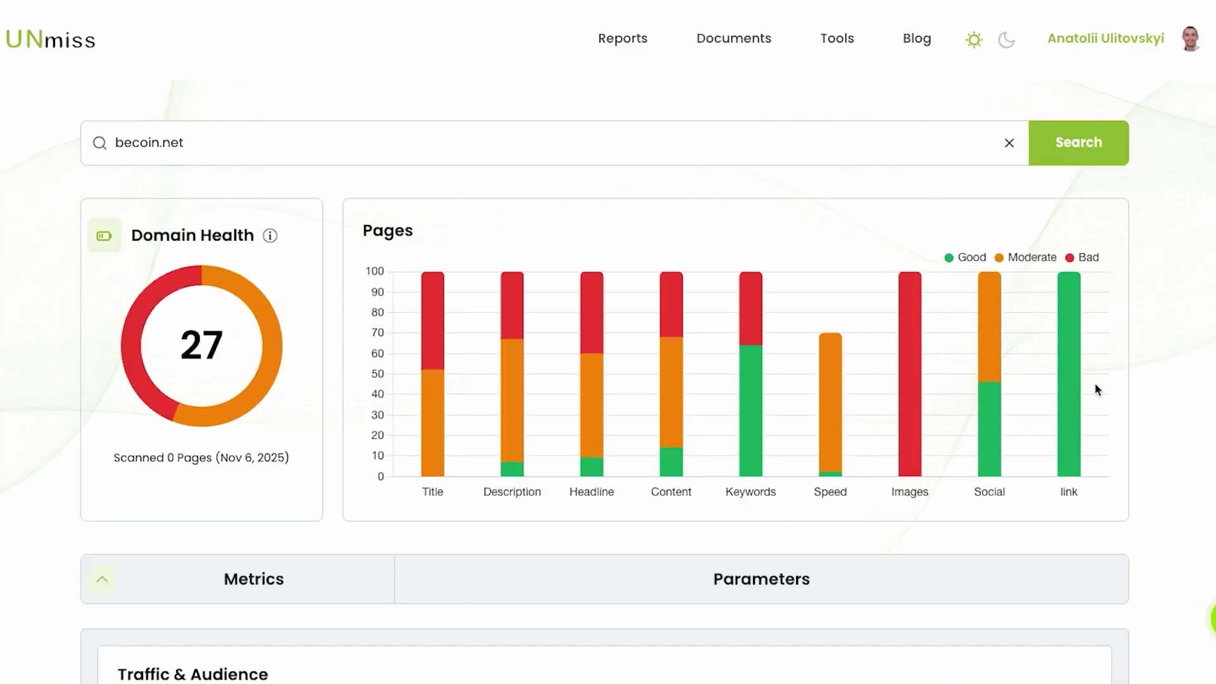
# Step: Review becoin.net's domain health, page score chart, metrics table and Traffic & Audience data down to the audited URL list
pyautogui.scroll(-4, 1161, 359)
pyautogui.scroll(2, 1162, 360)
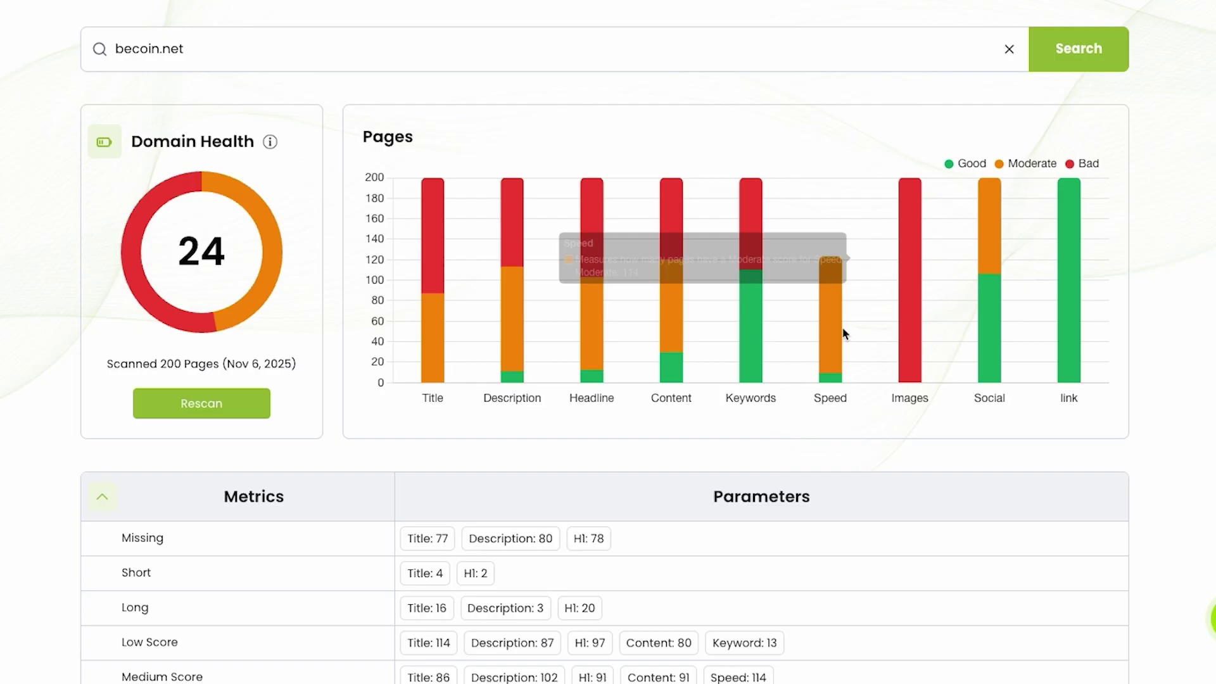
pyautogui.scroll(-5, 1091, 328)
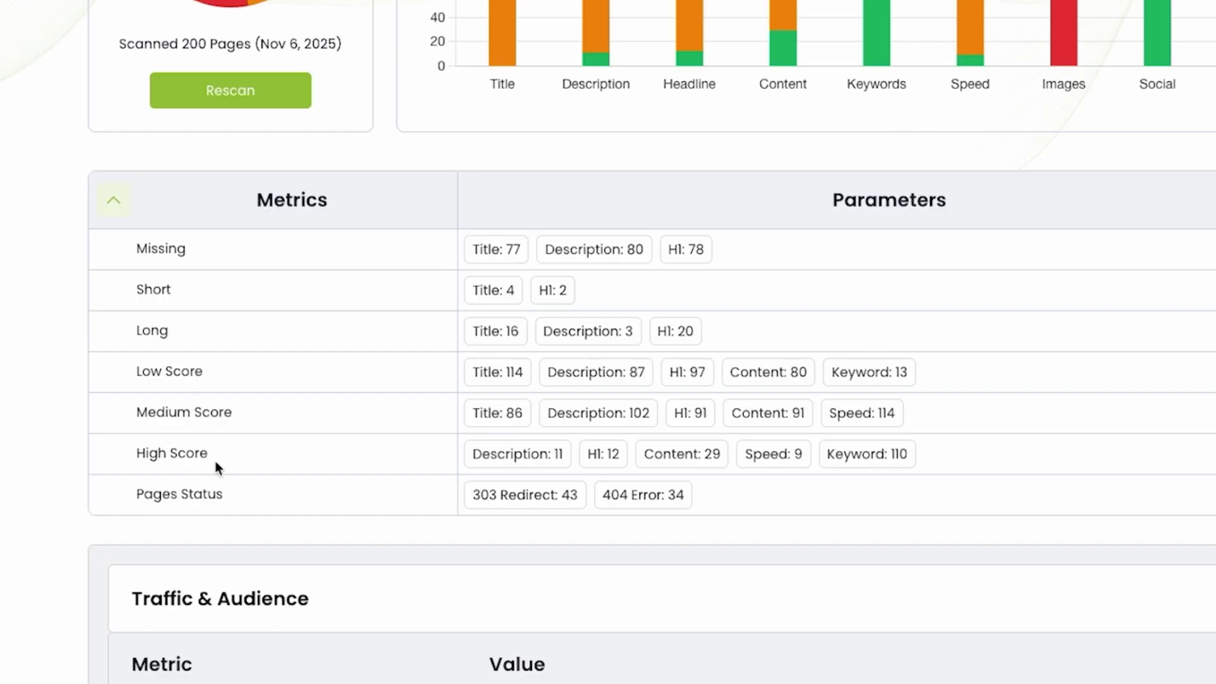
pyautogui.scroll(-5, 833, 412)
pyautogui.scroll(-1, 725, 397)
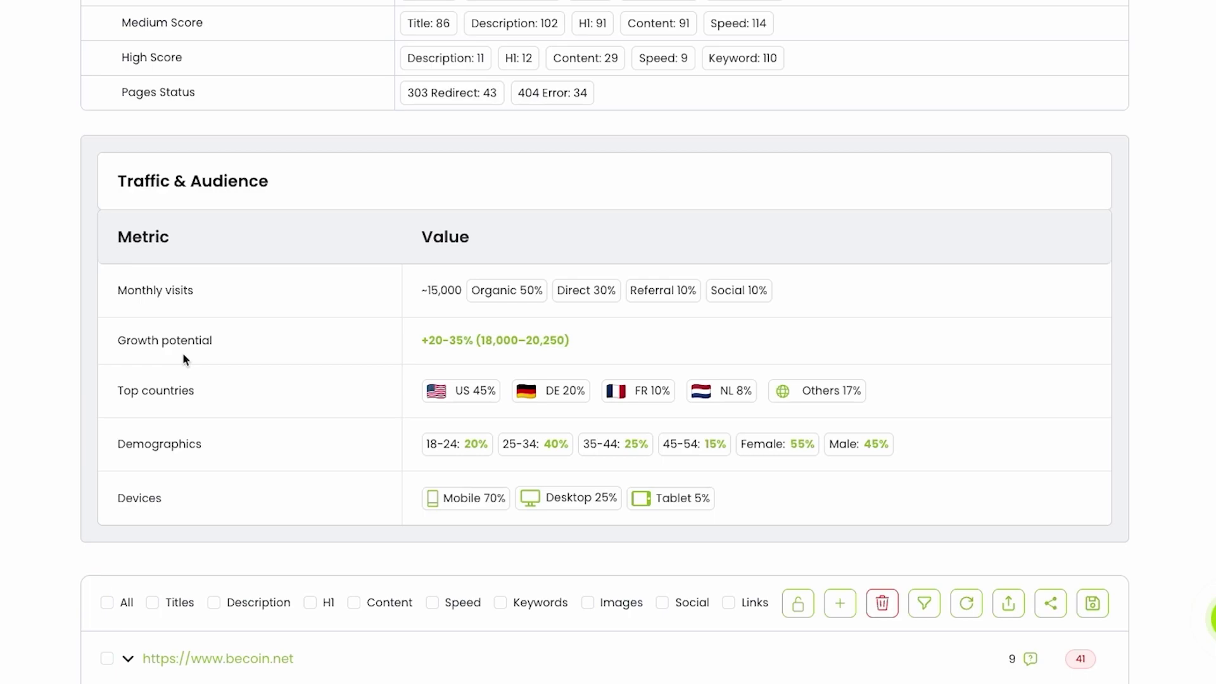
pyautogui.scroll(-1, 183, 359)
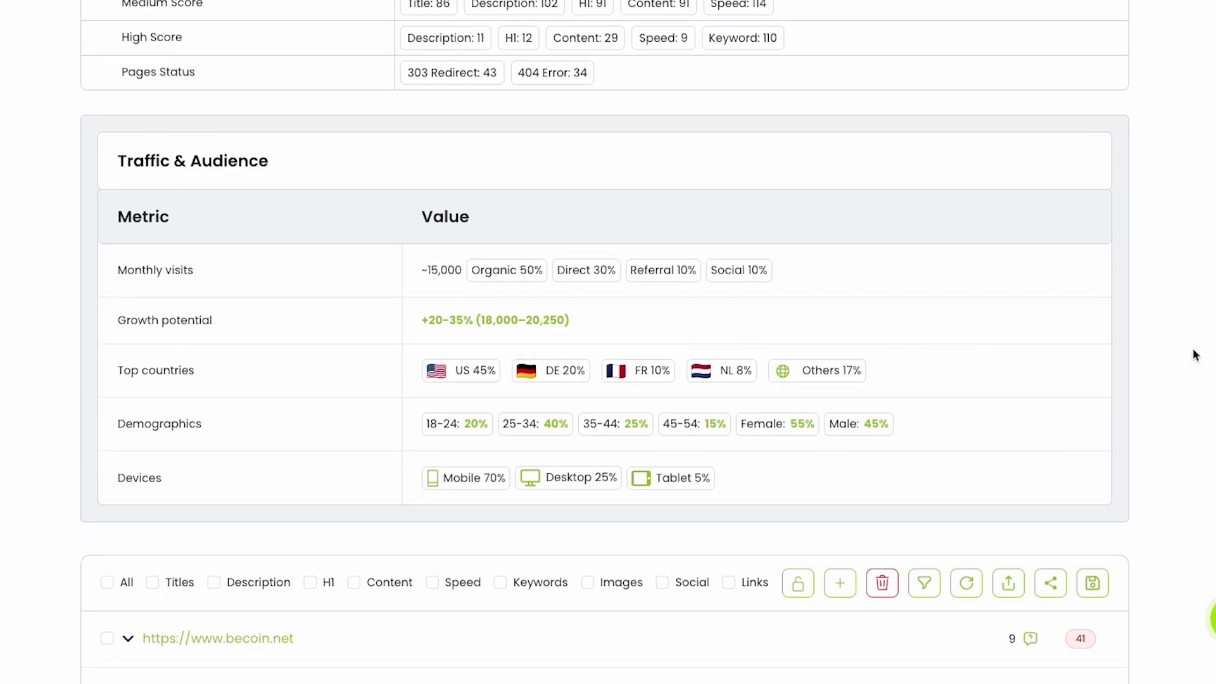
pyautogui.scroll(-1, 1193, 350)
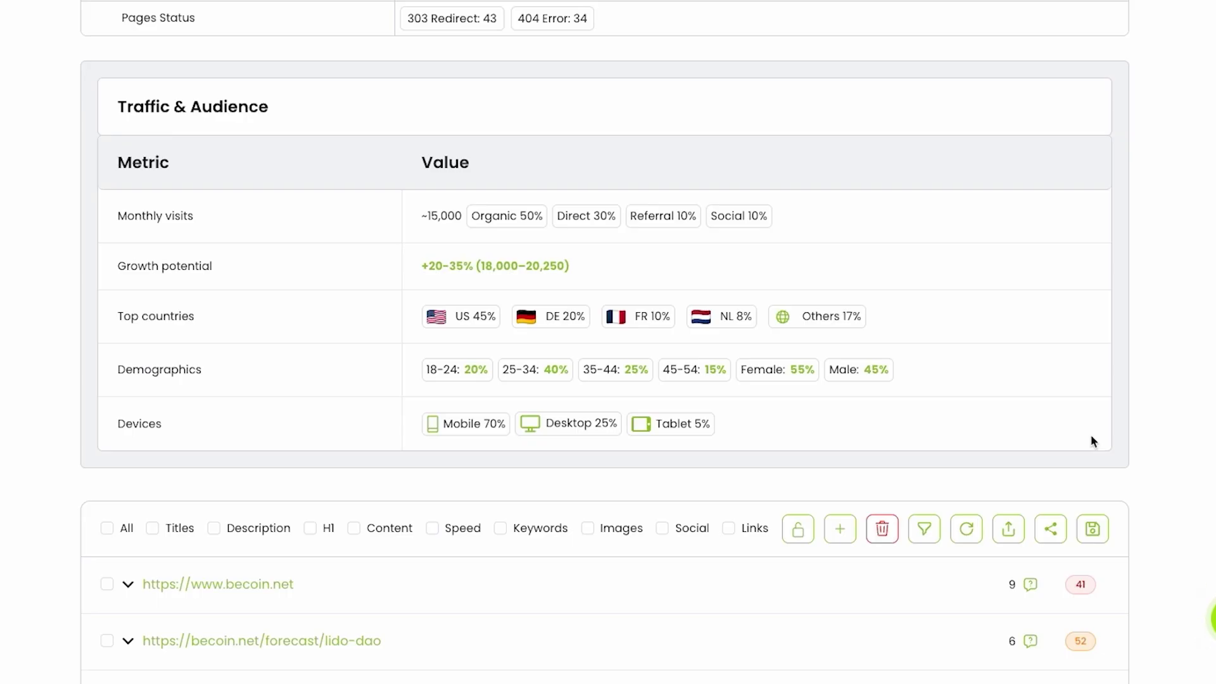
pyautogui.scroll(-5, 1090, 434)
pyautogui.scroll(-1, 369, 265)
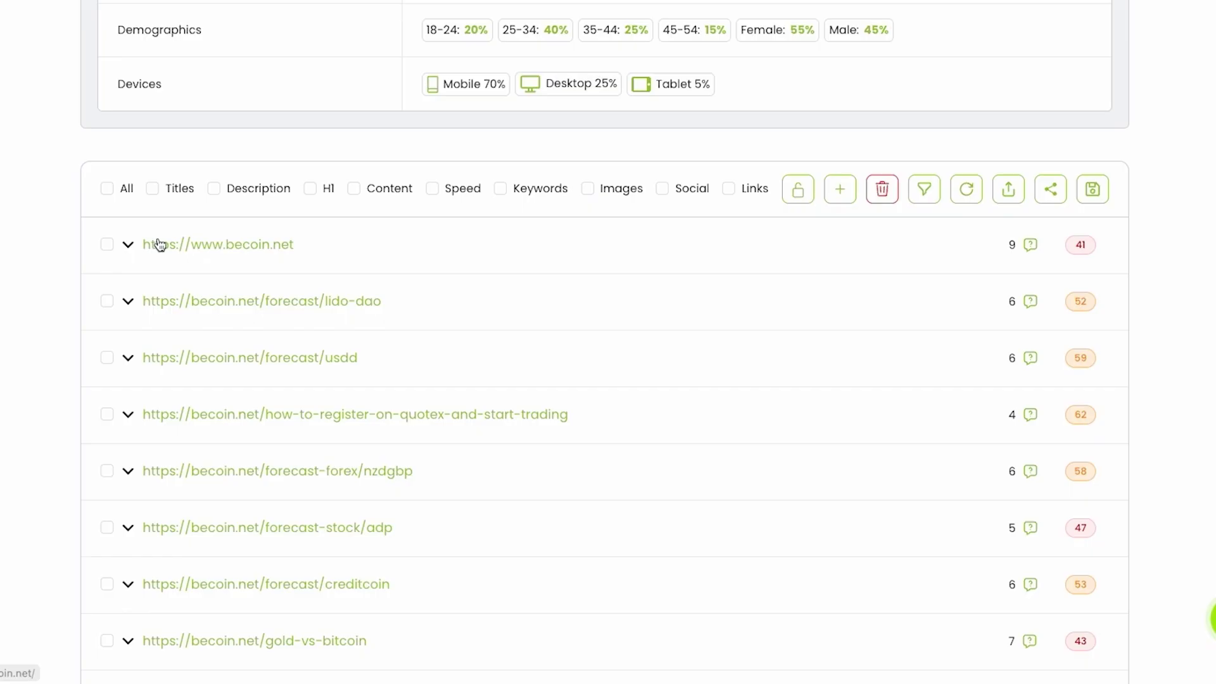
pyautogui.click(128, 244)
pyautogui.scroll(-3, 421, 301)
pyautogui.scroll(-16, 420, 299)
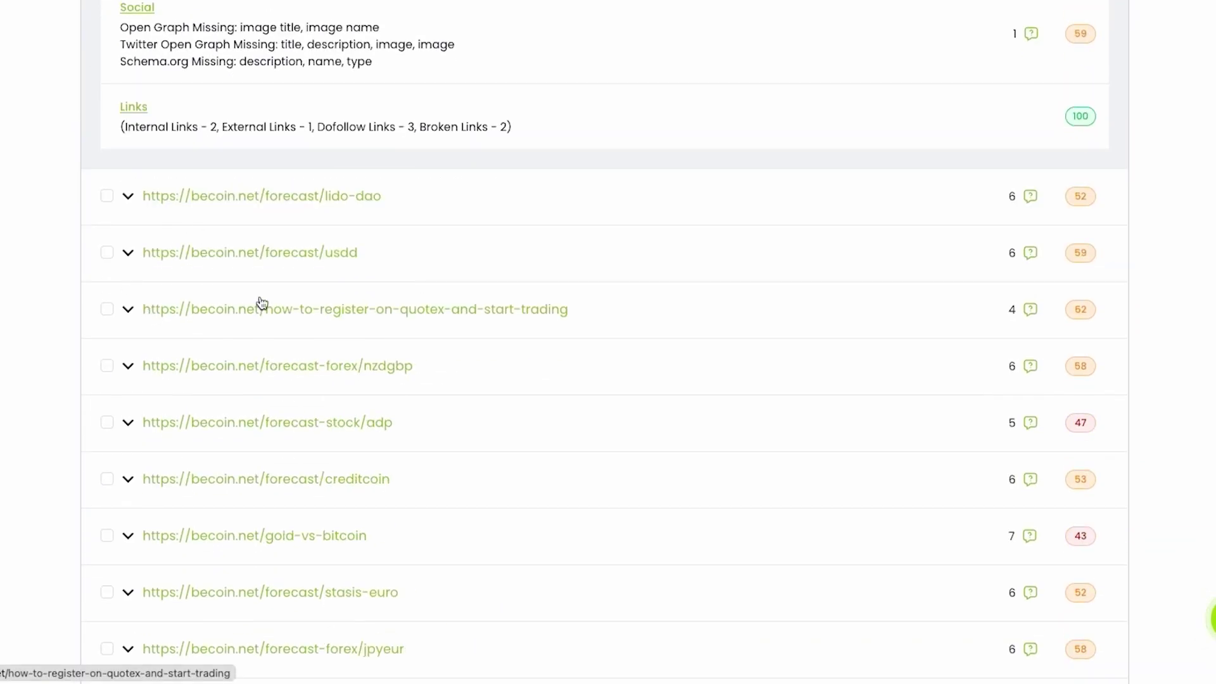
# Step: Expand the audit details of the how-to-register-on-quotex-and-start-trading page and examine its title, description, content, speed and link entries
pyautogui.click(127, 310)
pyautogui.scroll(-4, 484, 293)
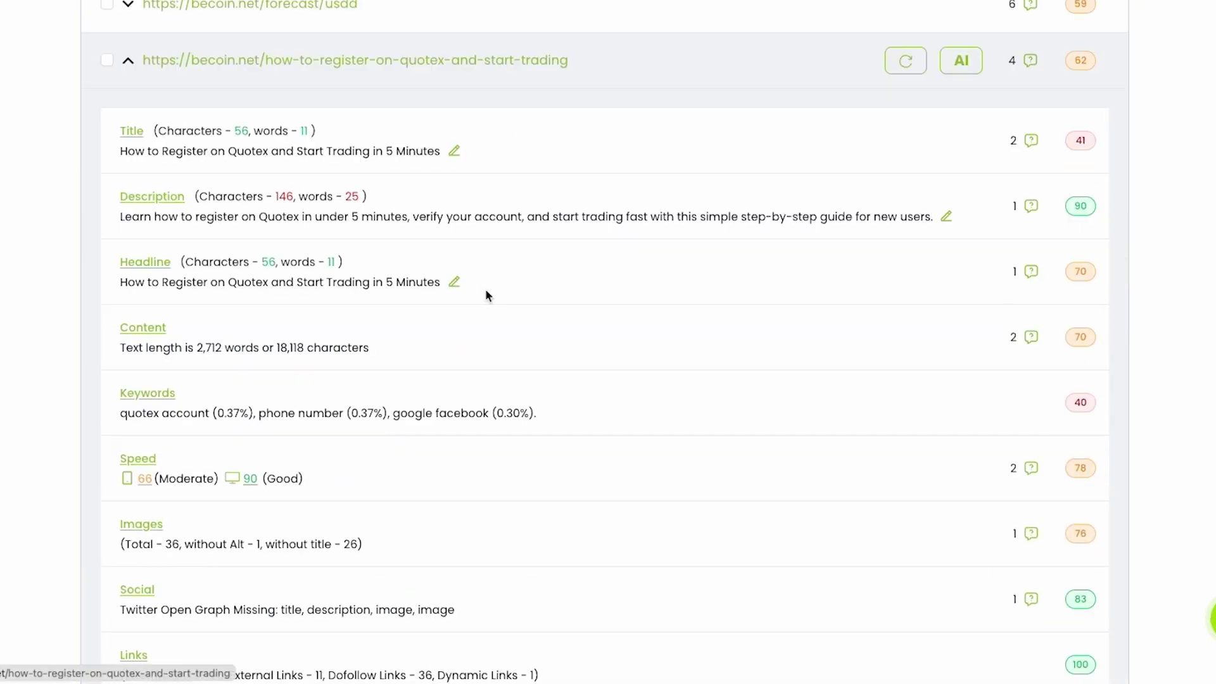
pyautogui.scroll(-3, 1092, 295)
pyautogui.scroll(4, 1091, 295)
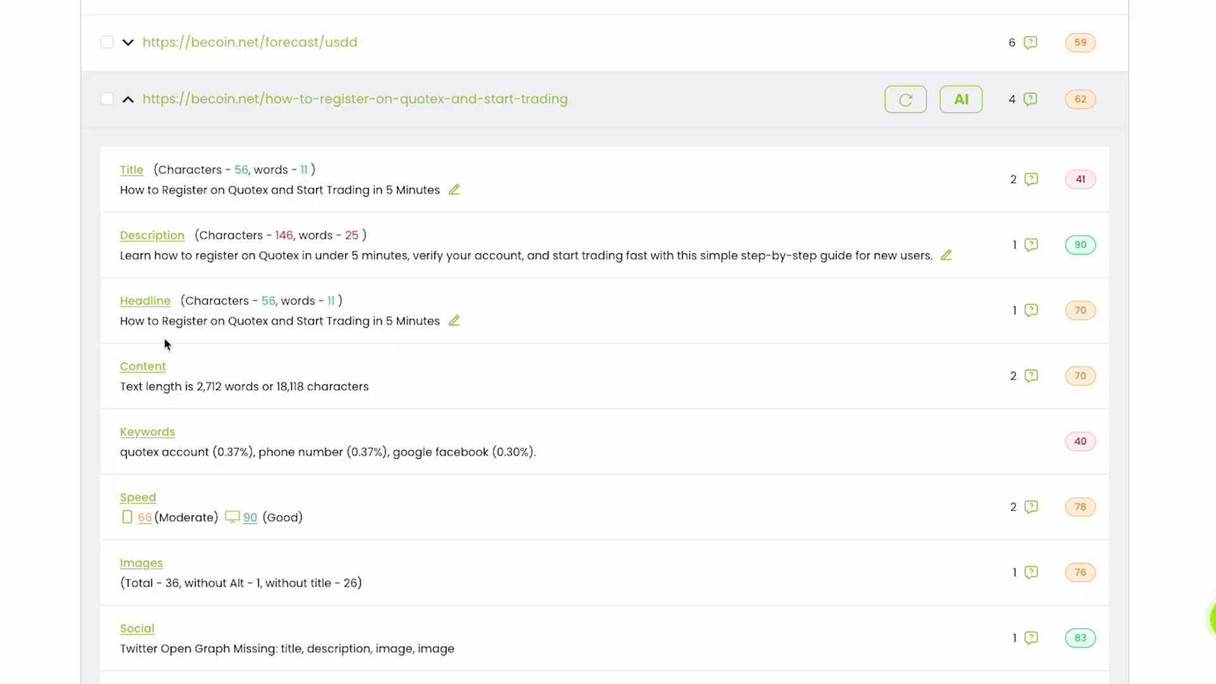
pyautogui.scroll(-2, 258, 493)
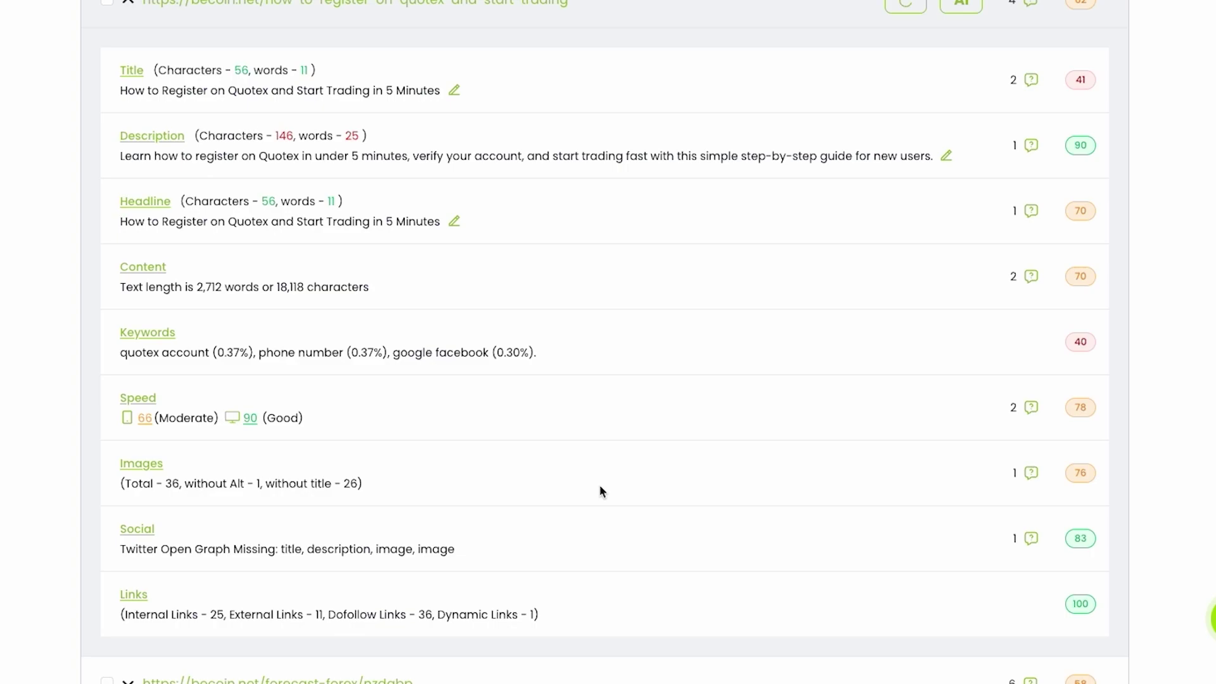
# Step: Open the audit's share settings and copy the share URL
pyautogui.scroll(15, 1138, 466)
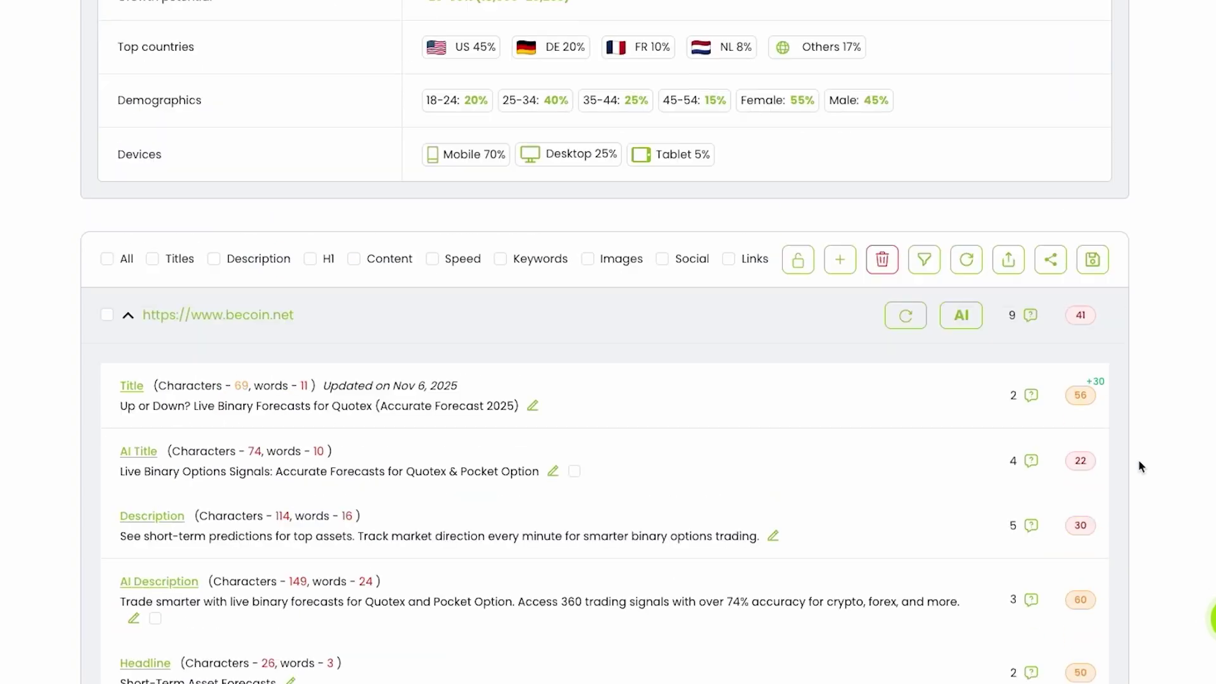
pyautogui.click(1051, 260)
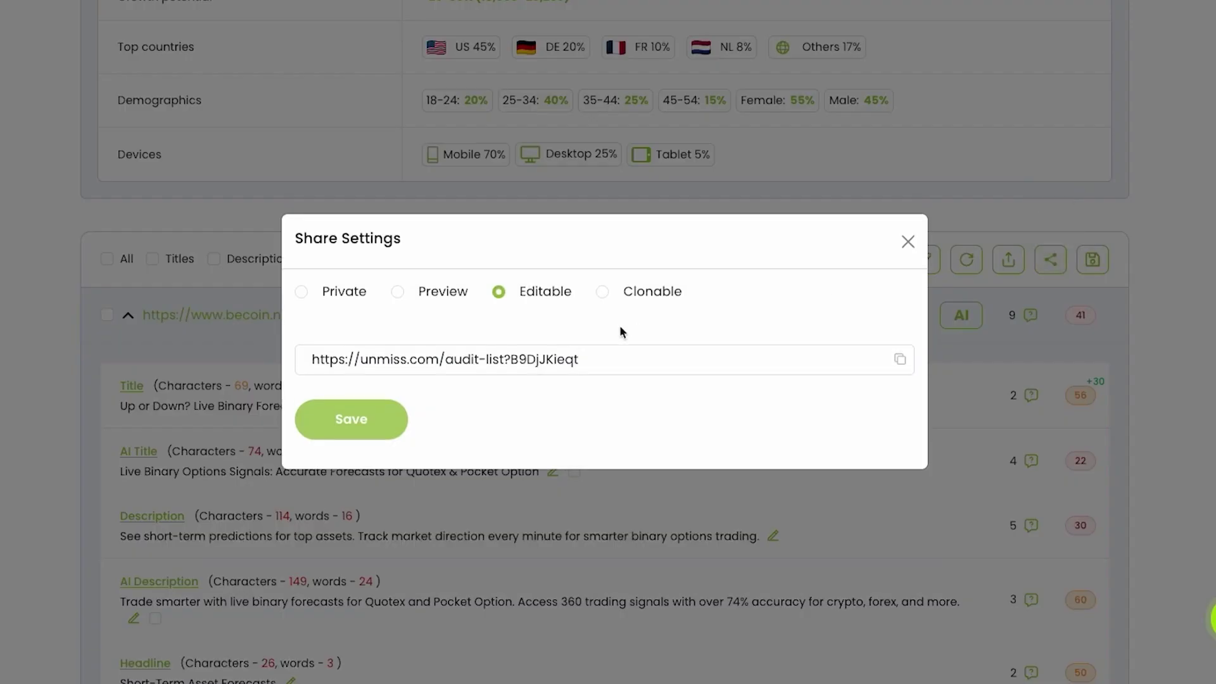
pyautogui.click(900, 359)
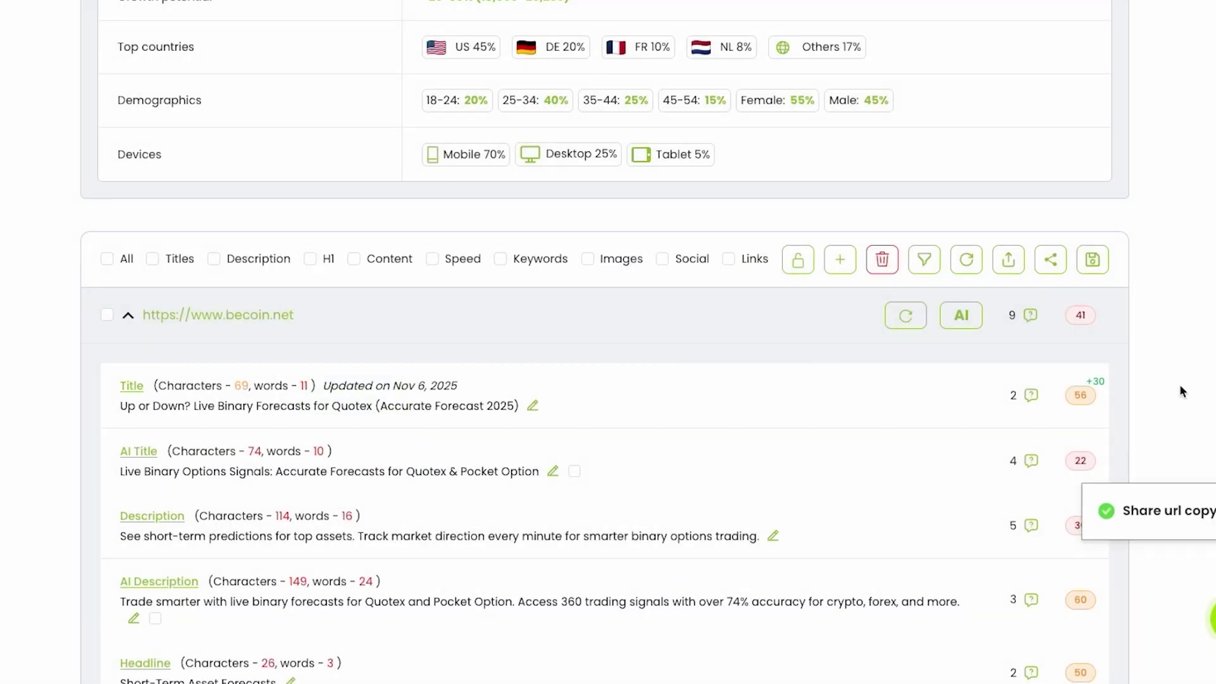
# Step: Open the speed performance report of the how-to-register-on-quotex-and-start-trading page and examine its metrics
pyautogui.scroll(-5, 1179, 383)
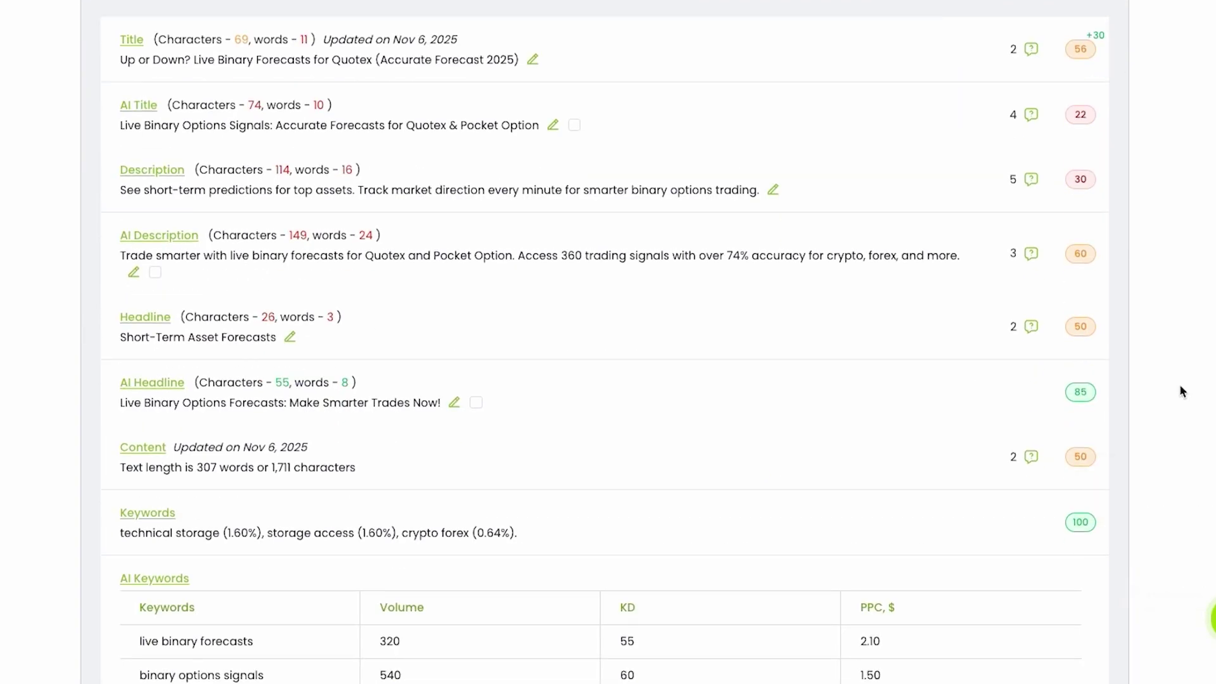
pyautogui.scroll(-20, 1179, 383)
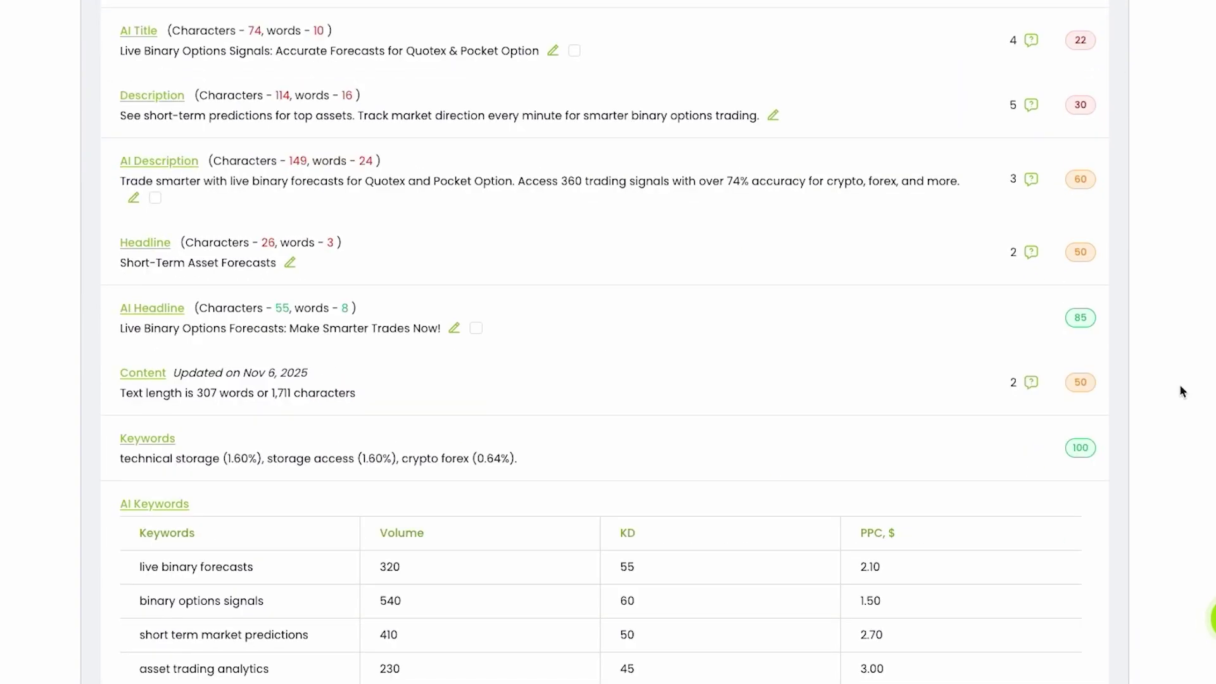
pyautogui.scroll(-1, 1179, 383)
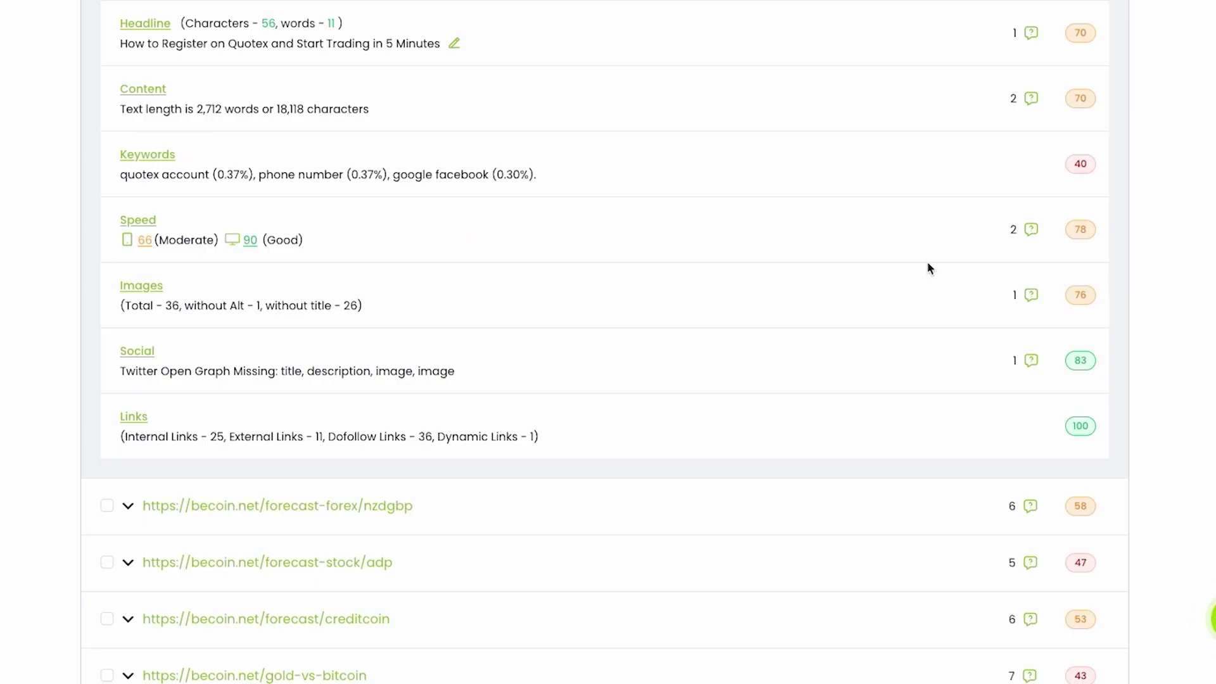
pyautogui.click(132, 221)
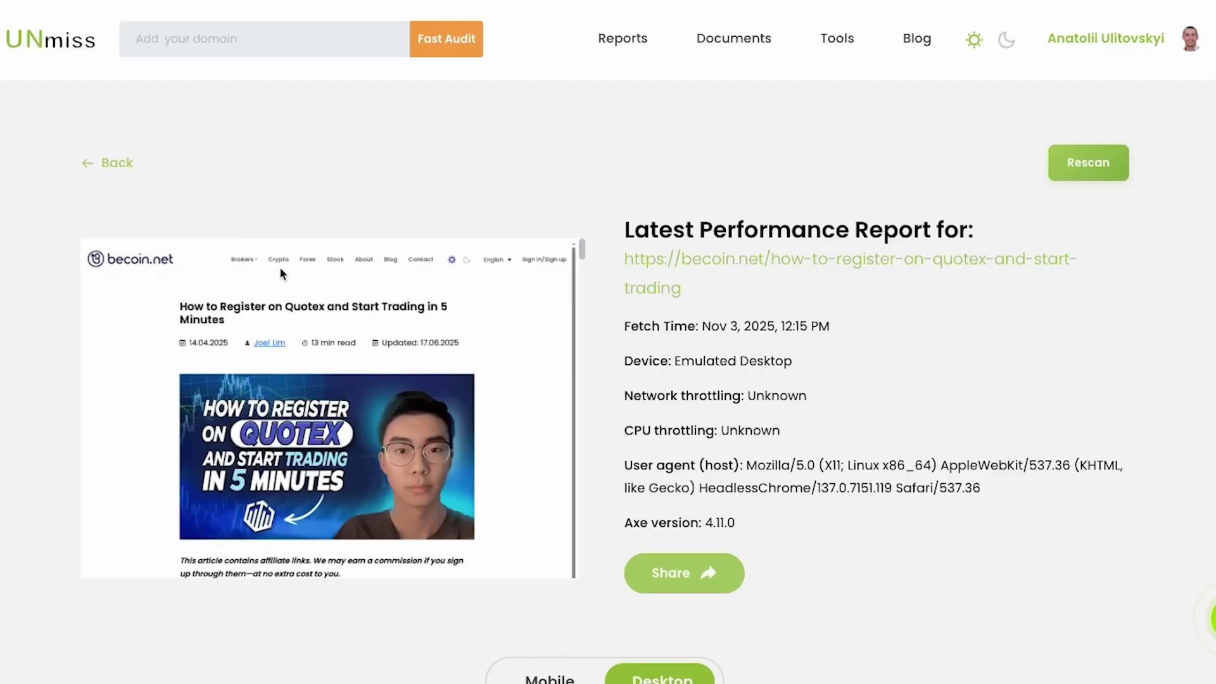
pyautogui.scroll(-5, 546, 294)
pyautogui.scroll(-4, 904, 359)
pyautogui.scroll(-20, 904, 358)
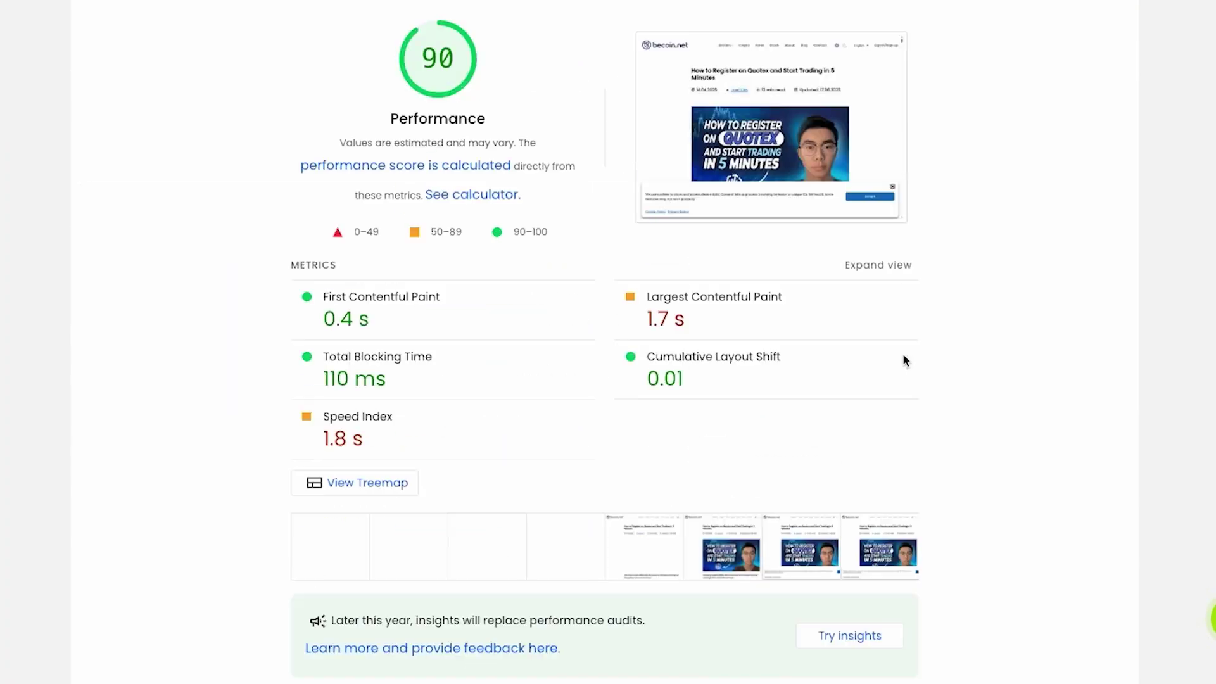
pyautogui.scroll(20, 902, 353)
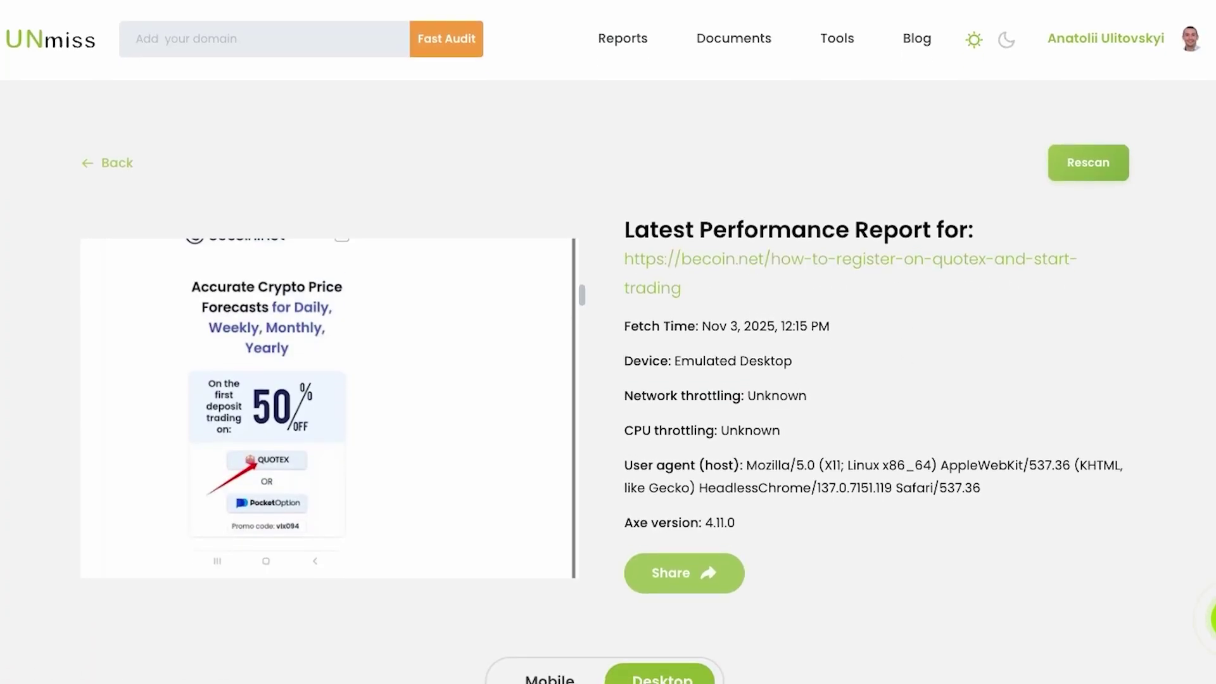
# Step: Return to the becoin.net audit list and expand the how-to-register-on-quotex-and-start-trading page's details
pyautogui.hotkey('alt', 'Left')
pyautogui.scroll(-15, 868, 244)
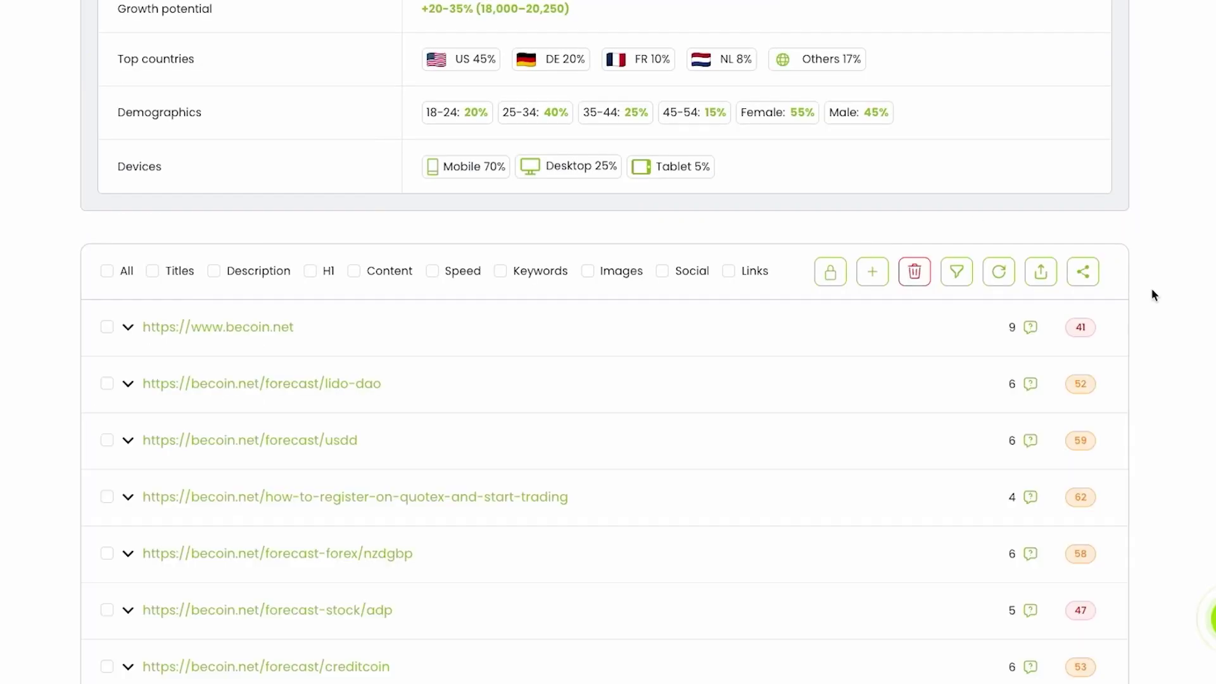
pyautogui.scroll(-4, 1152, 294)
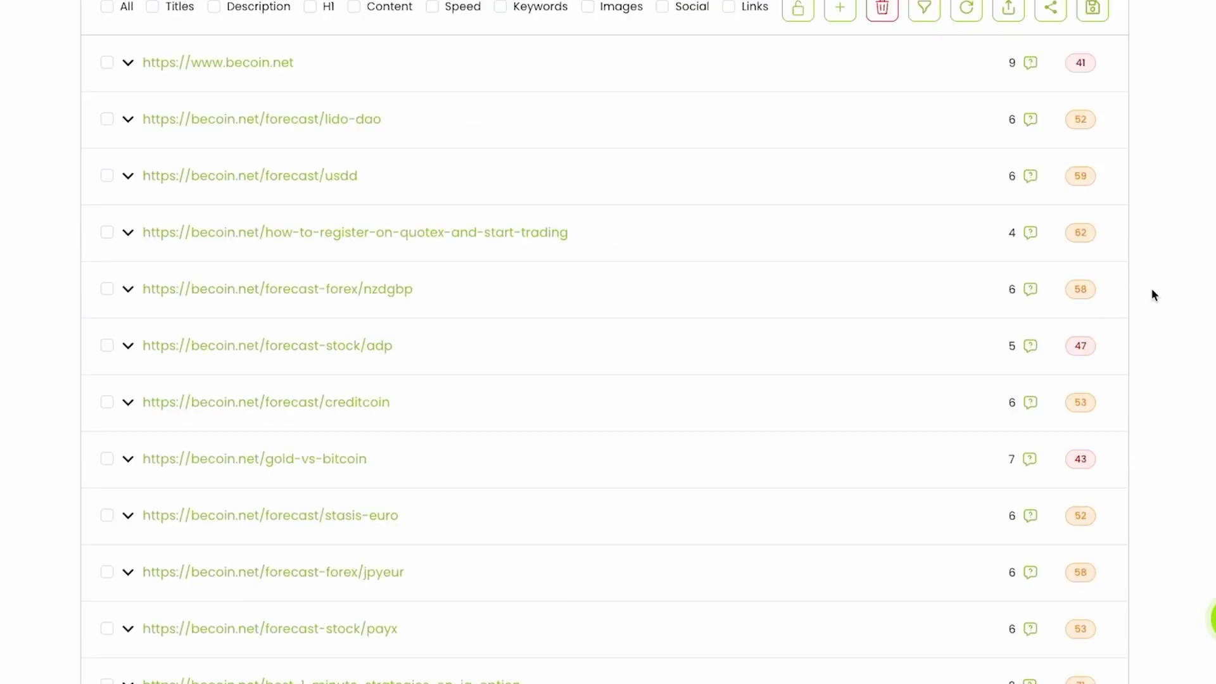
pyautogui.click(127, 232)
pyautogui.scroll(-1, 453, 290)
pyautogui.scroll(-2, 454, 287)
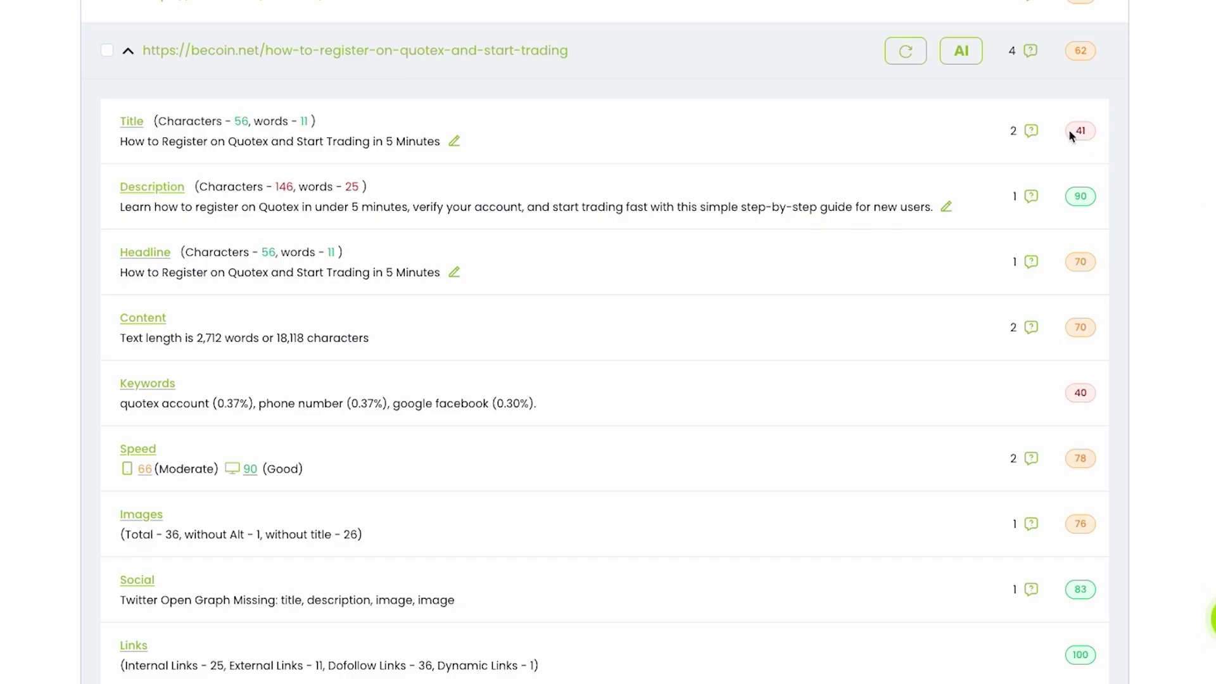
# Step: Check the title tips and change the page's title to "How to Register on Quotex (Trading Tips in 5 mins)"
pyautogui.moveTo(1031, 131)
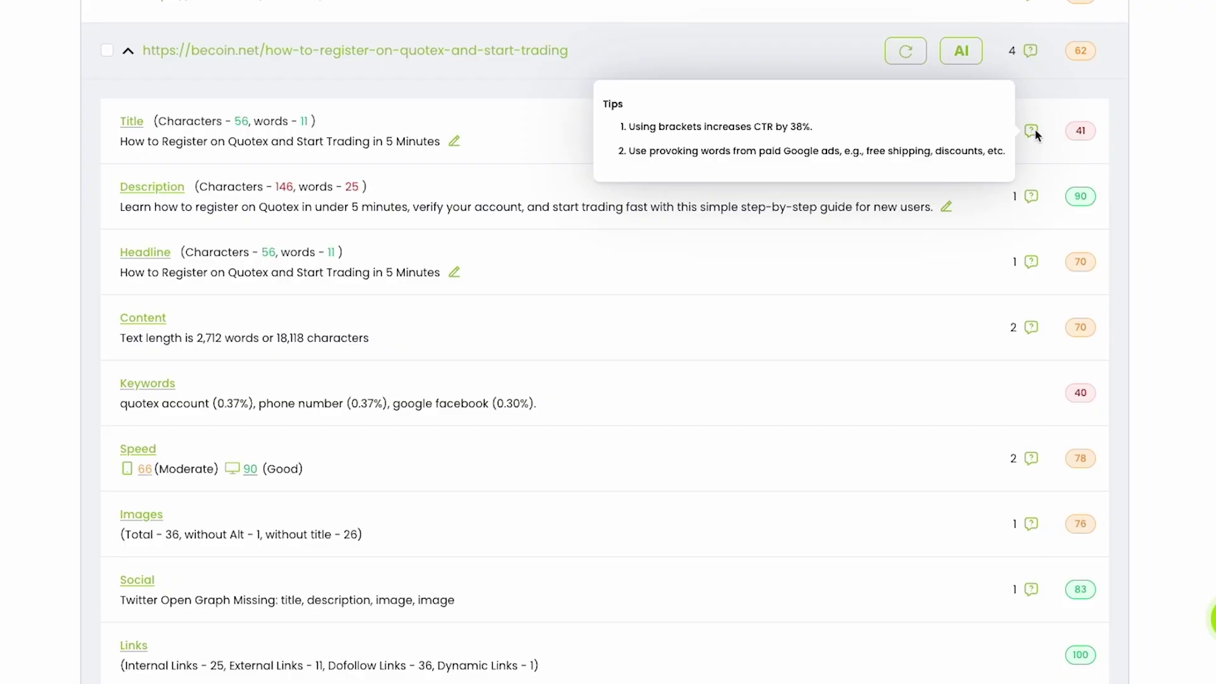
pyautogui.click(453, 140)
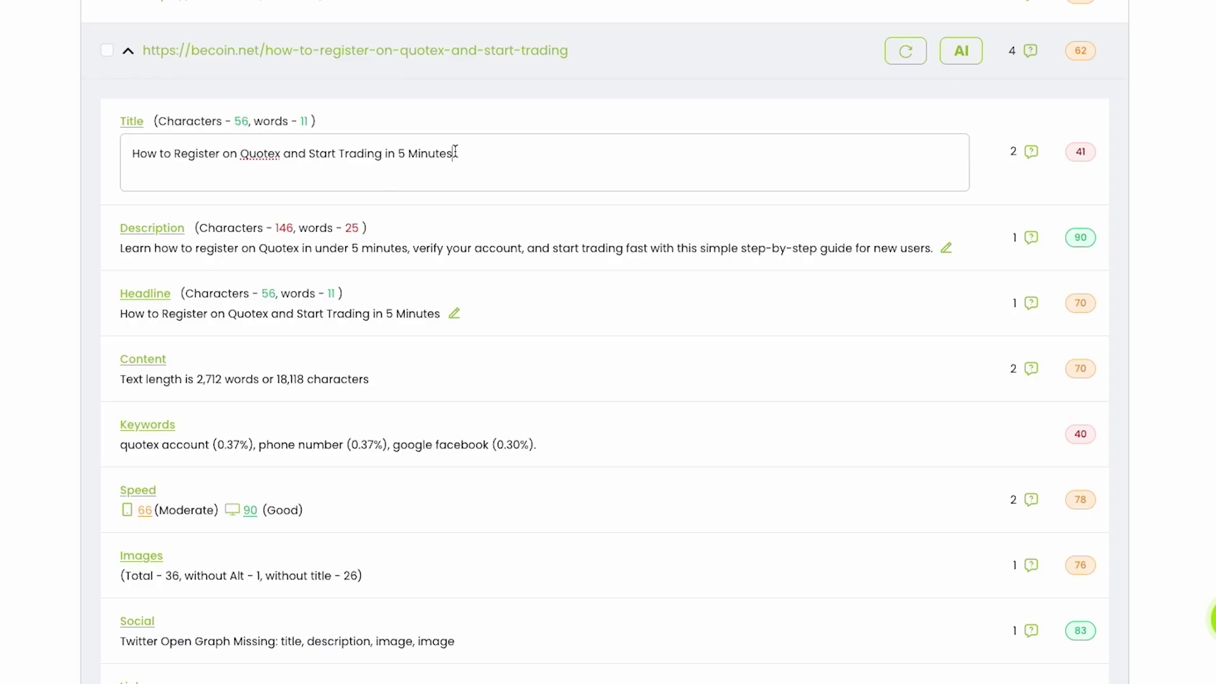
pyautogui.moveTo(454, 152); pyautogui.dragTo(364, 147)
pyautogui.click(343, 152)
pyautogui.keyDown('shift'); pyautogui.click(487, 154); pyautogui.keyUp('shift')
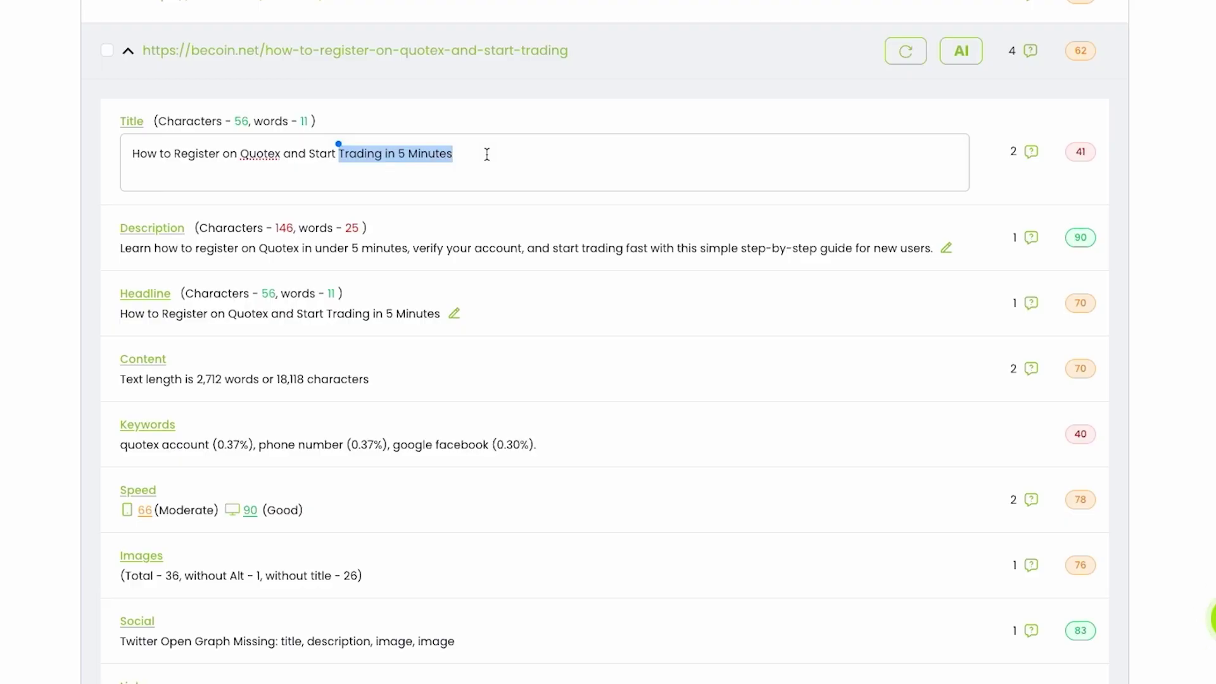
pyautogui.press('BackSpace')
pyautogui.press('BackSpace')
pyautogui.press('BackSpace')
pyautogui.press('BackSpace')
pyautogui.press('BackSpace')
pyautogui.press('BackSpace')
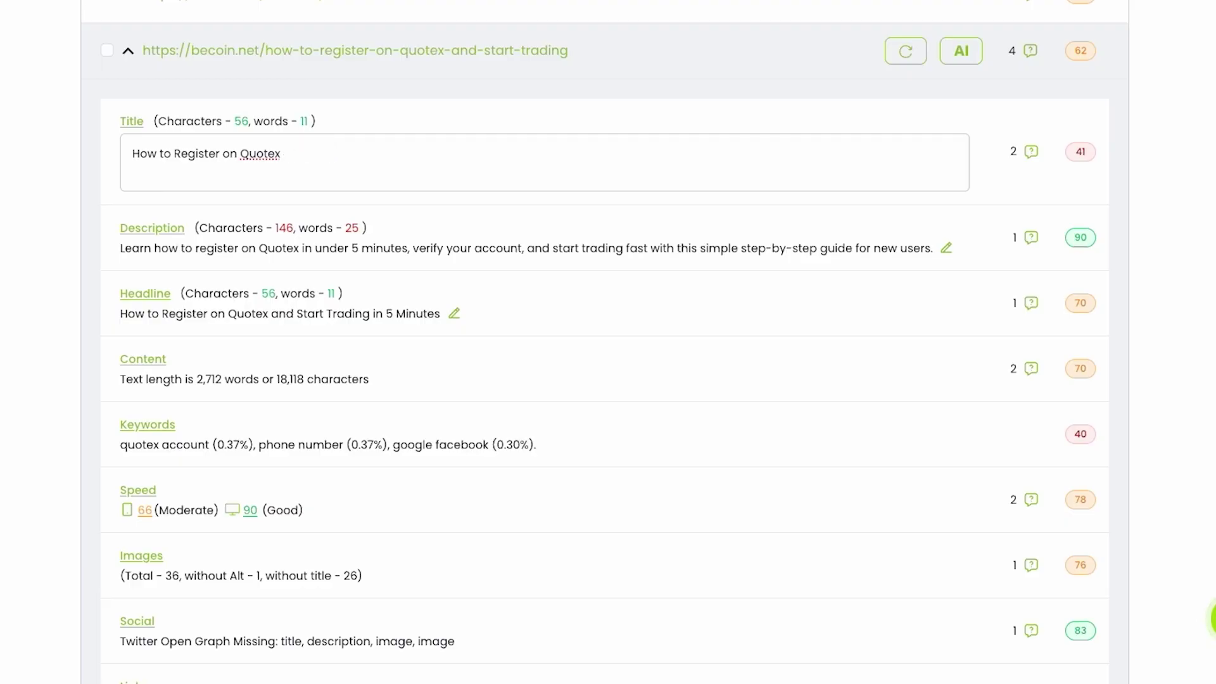
pyautogui.write('(Trading Tips in 5 mins')
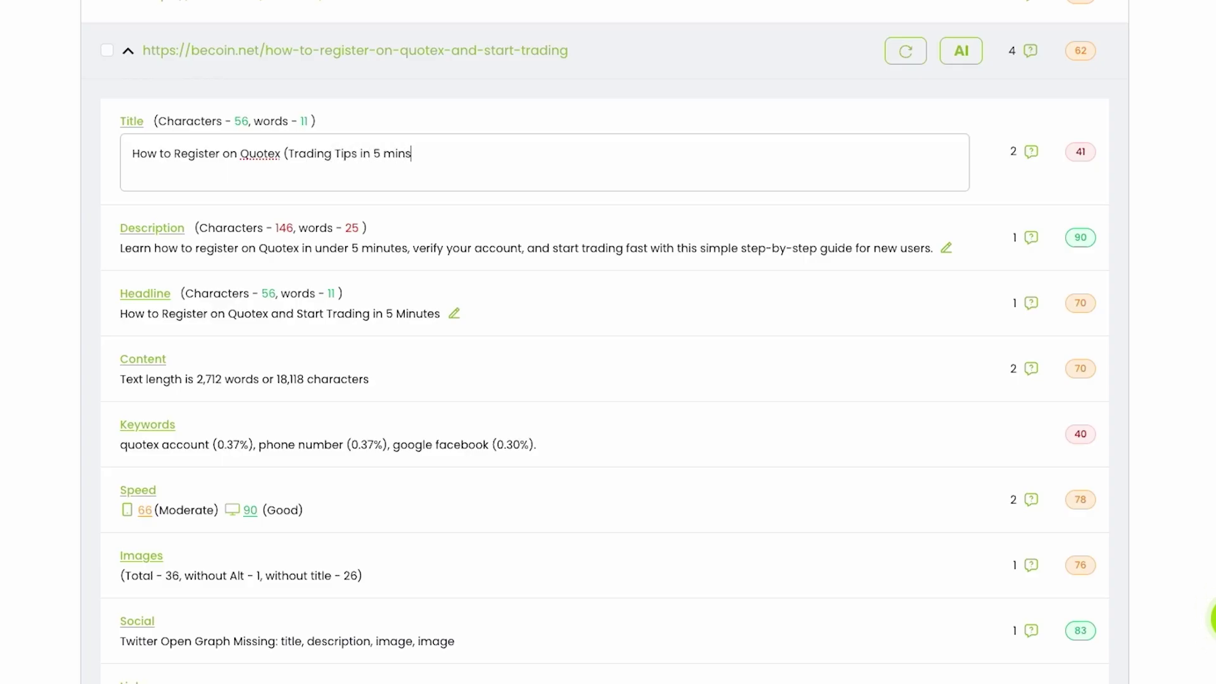
pyautogui.click(1130, 247)
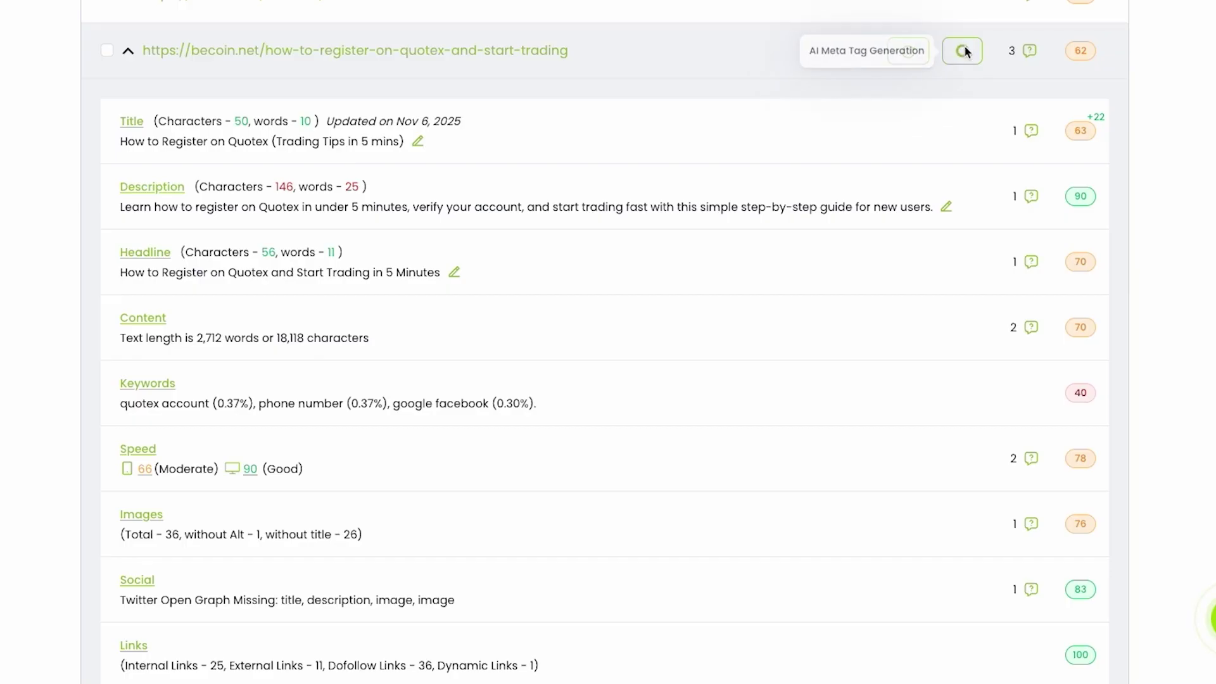
# Step: Generate AI meta tags for the how-to-register-on-quotex-and-start-trading page and apply the AI description as its description
pyautogui.click(962, 49)
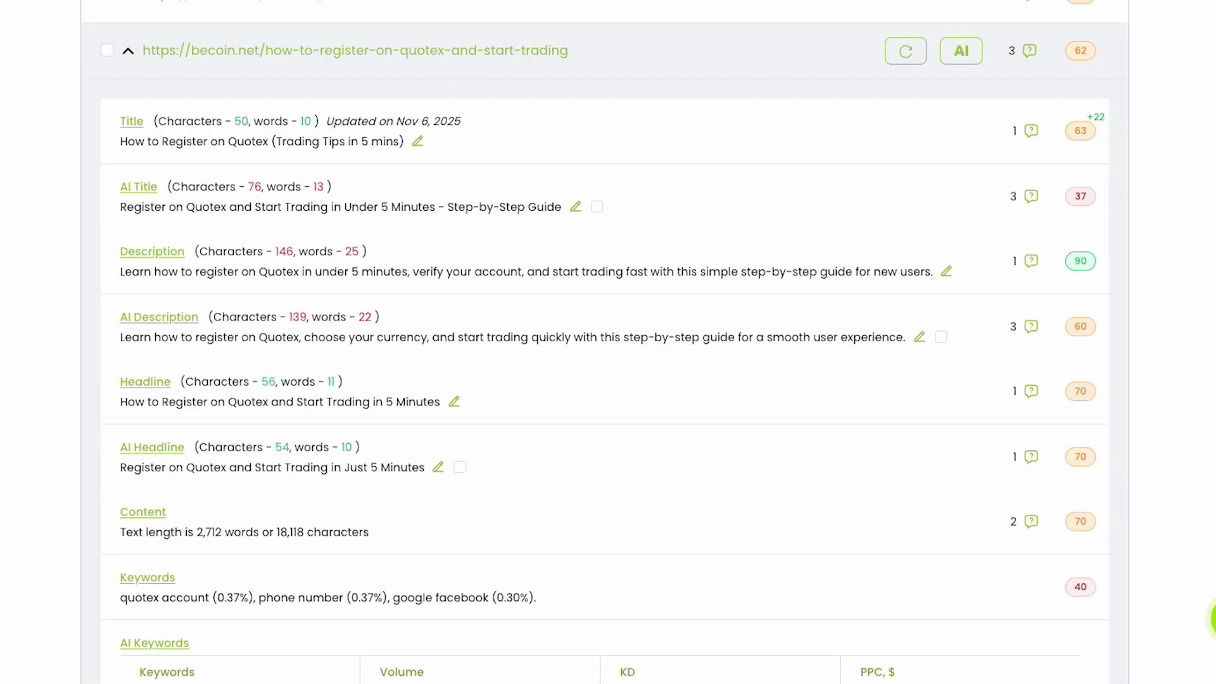
pyautogui.scroll(-1, 605, 342)
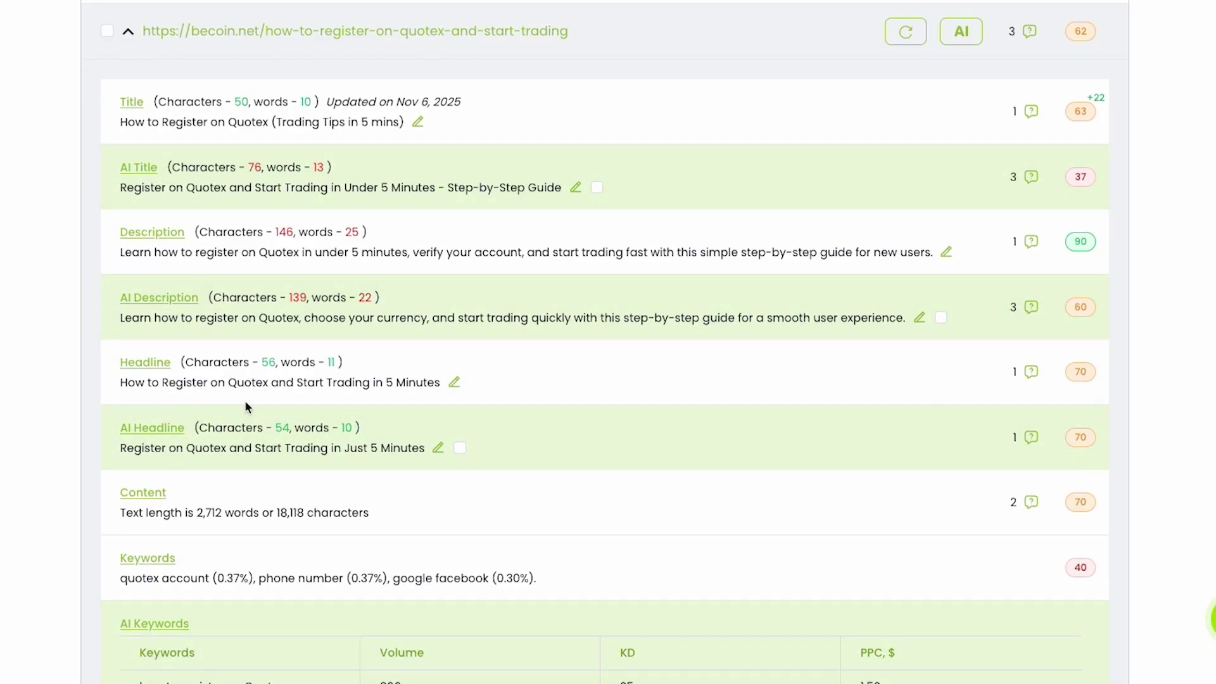
pyautogui.scroll(-1, 525, 254)
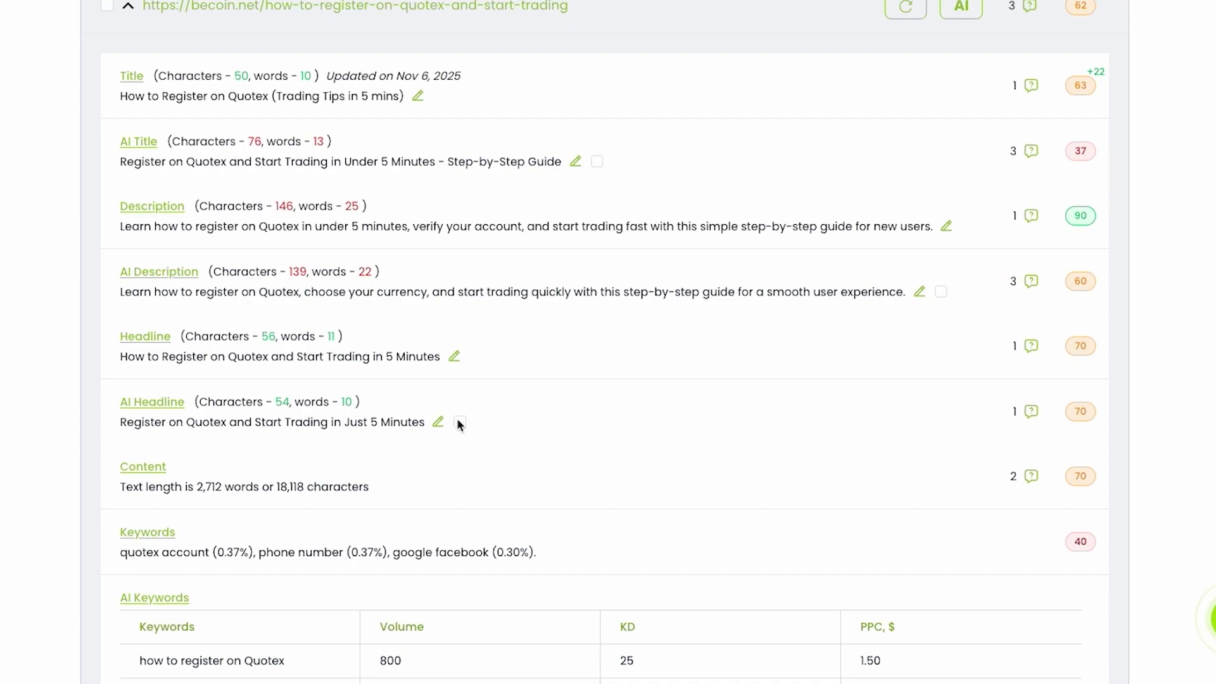
pyautogui.click(941, 291)
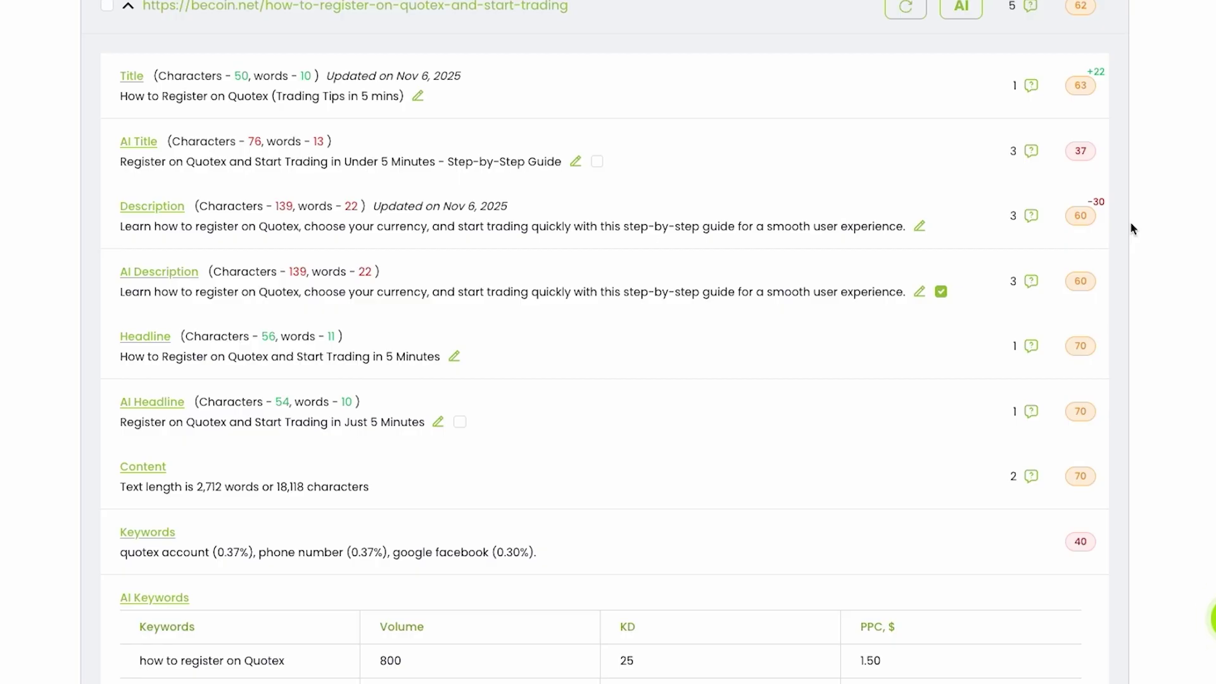
# Step: Check the page's AI Keywords table, including volume, KD and PPC, and open the page's content in the text editor
pyautogui.scroll(-5, 1131, 226)
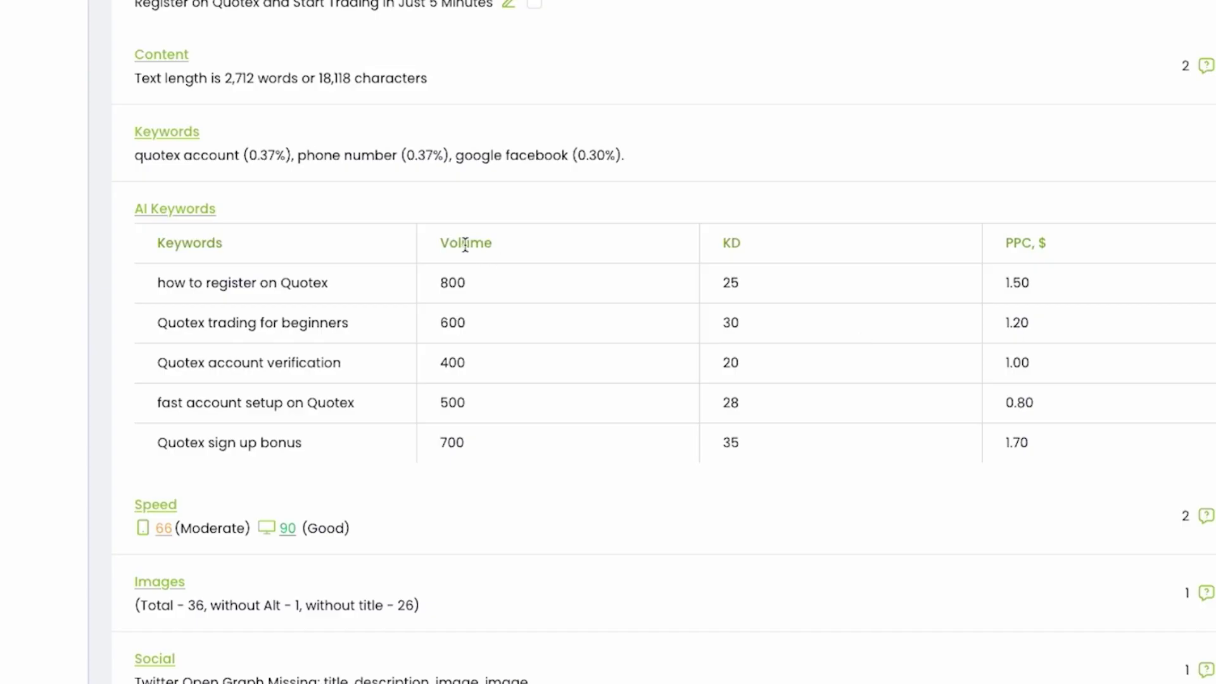
pyautogui.scroll(5, 834, 339)
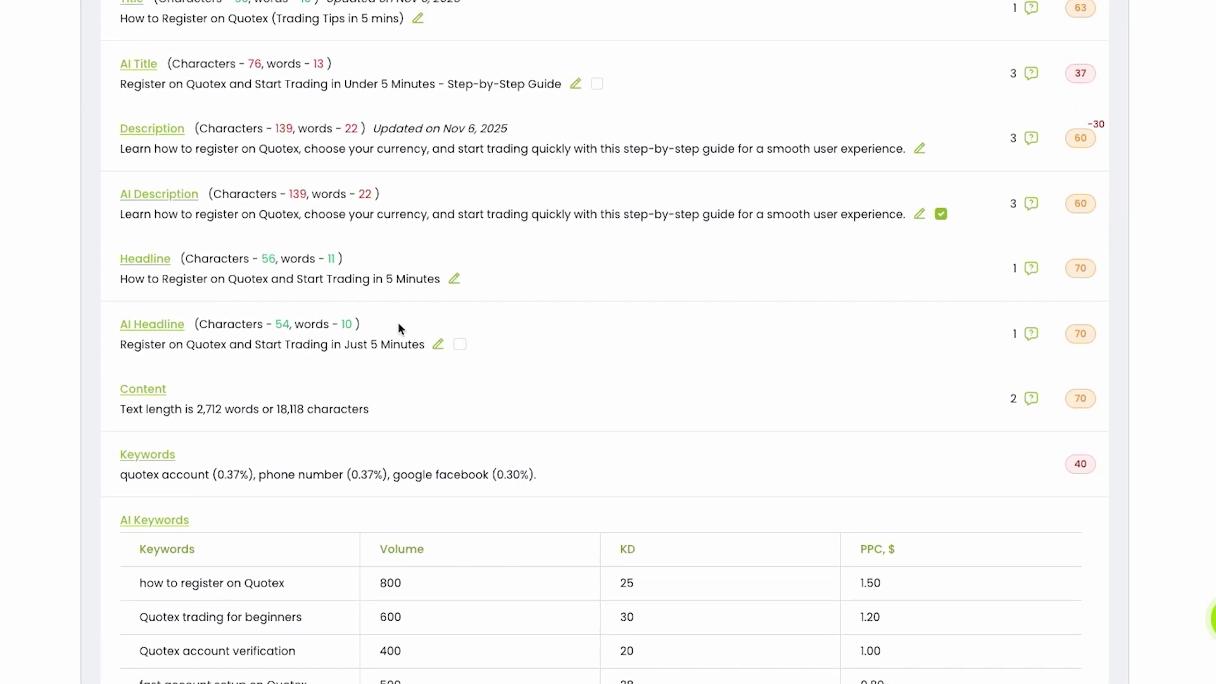
pyautogui.scroll(-2, 398, 321)
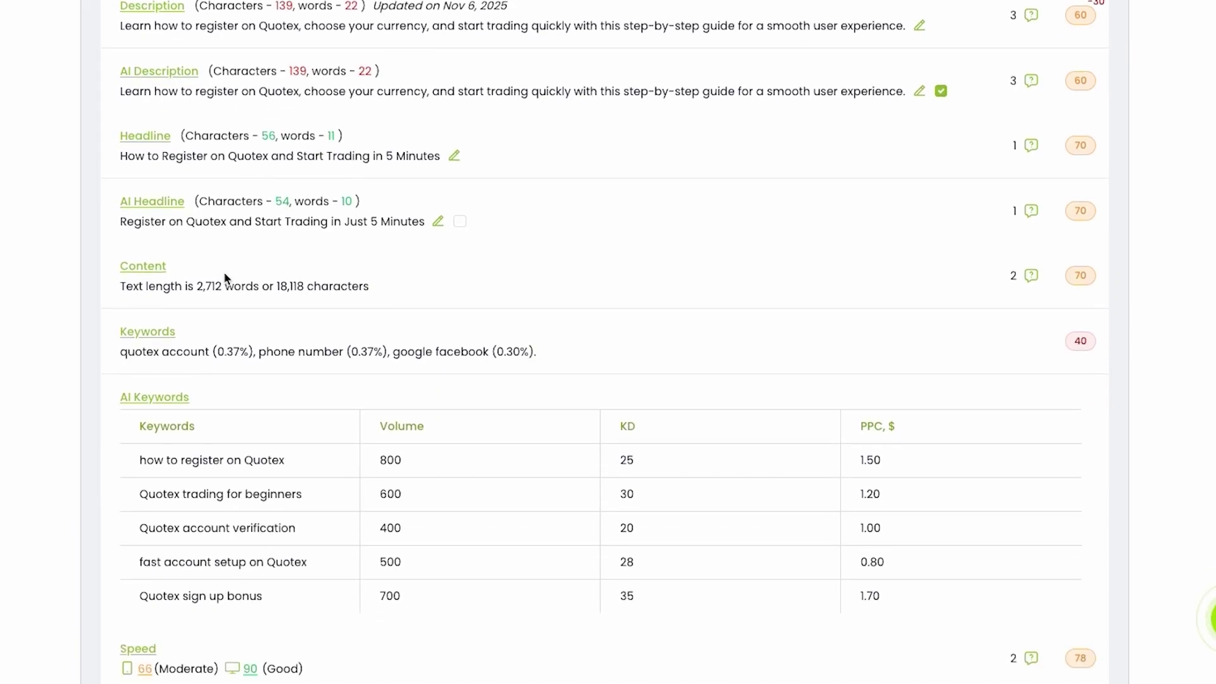
pyautogui.click(152, 273)
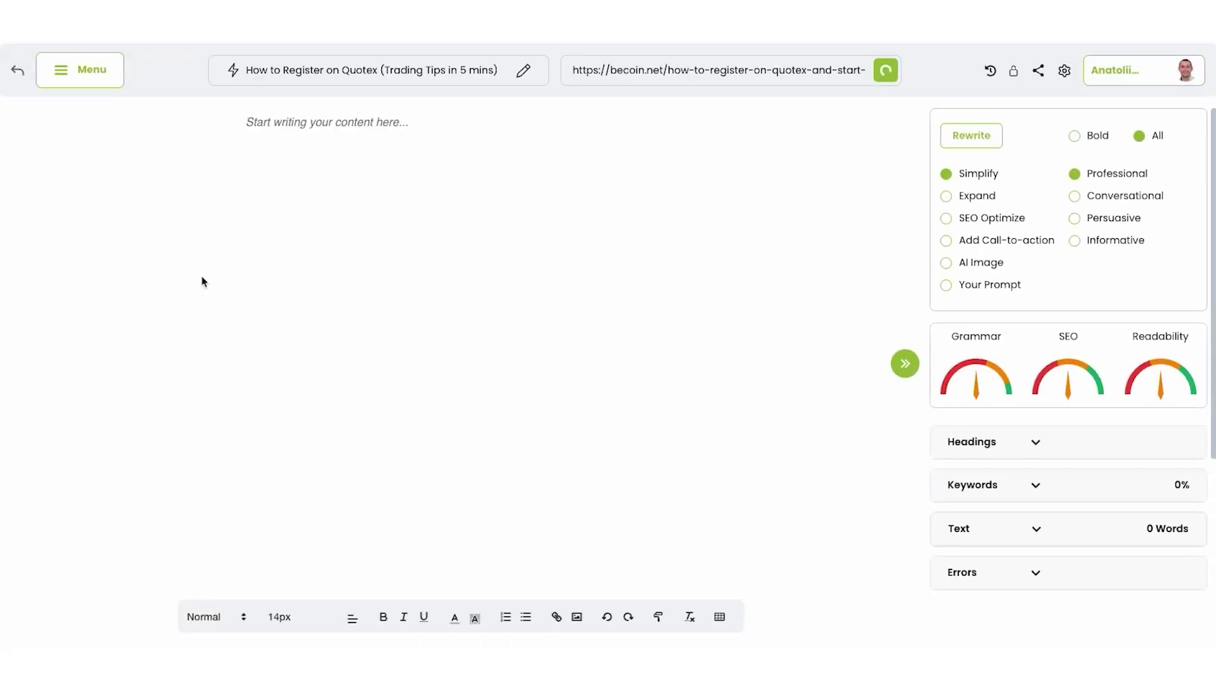
# Step: Rewrite the introductory paragraph beginning "Imagine losing hours of your time" with the Expand option in a Professional tone
pyautogui.click(725, 256)
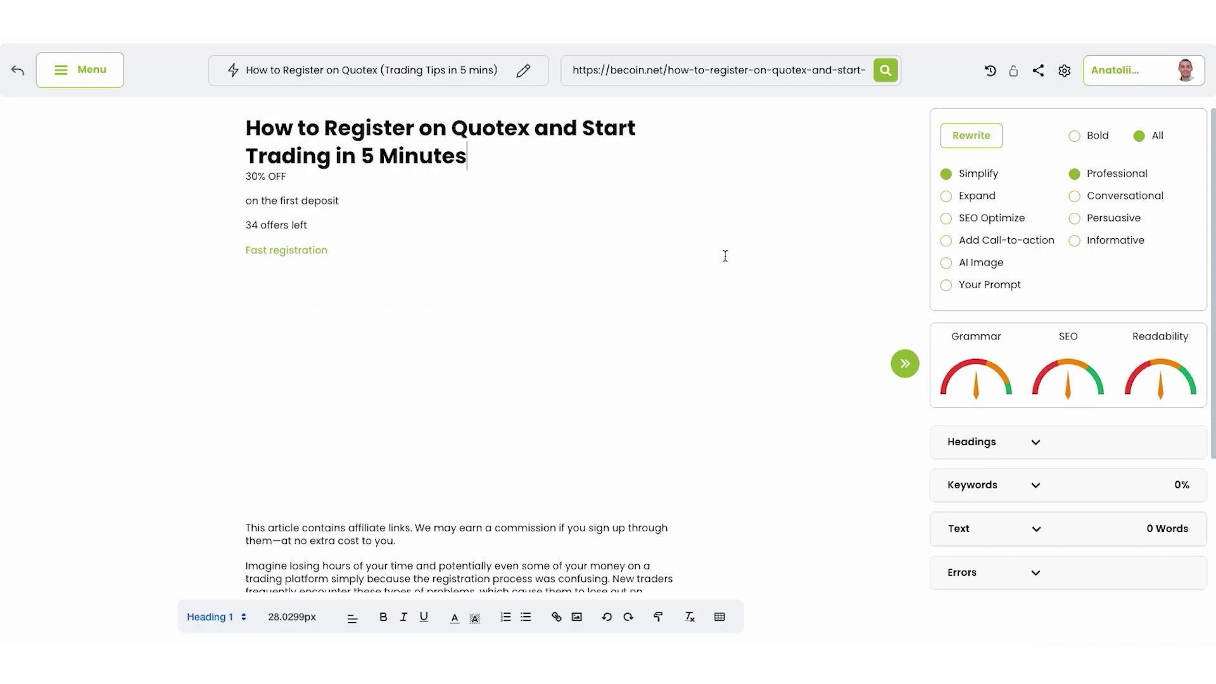
pyautogui.scroll(-8, 725, 256)
pyautogui.scroll(-20, 725, 256)
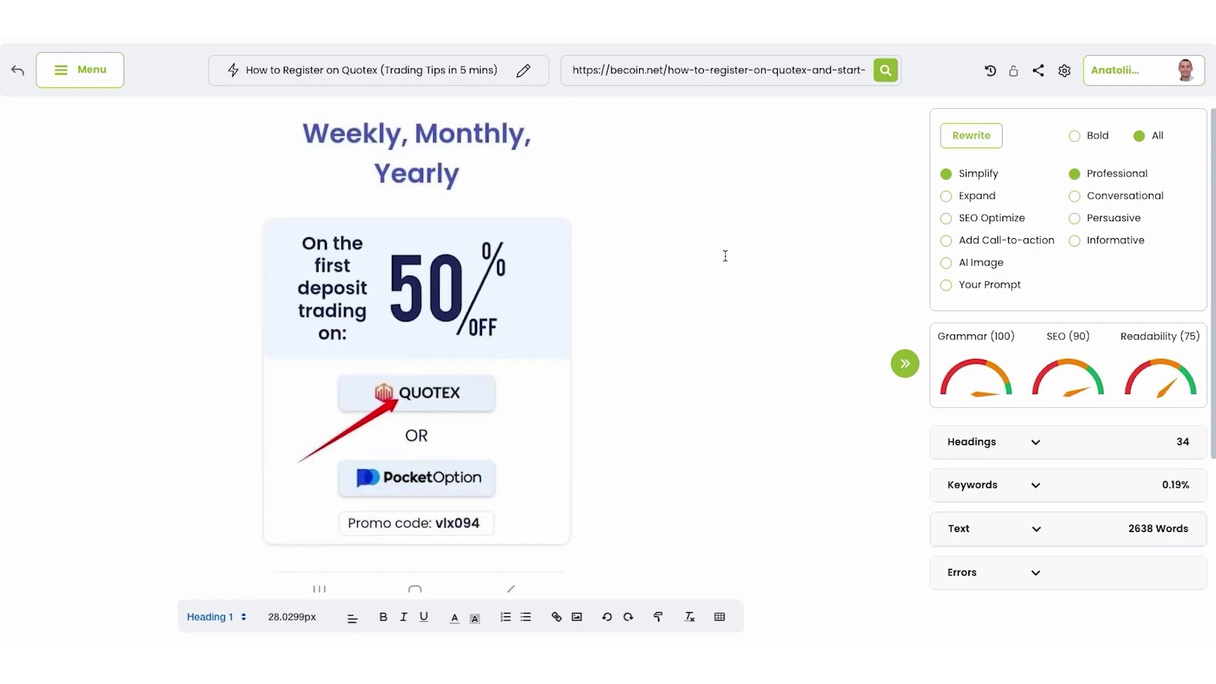
pyautogui.scroll(20, 724, 253)
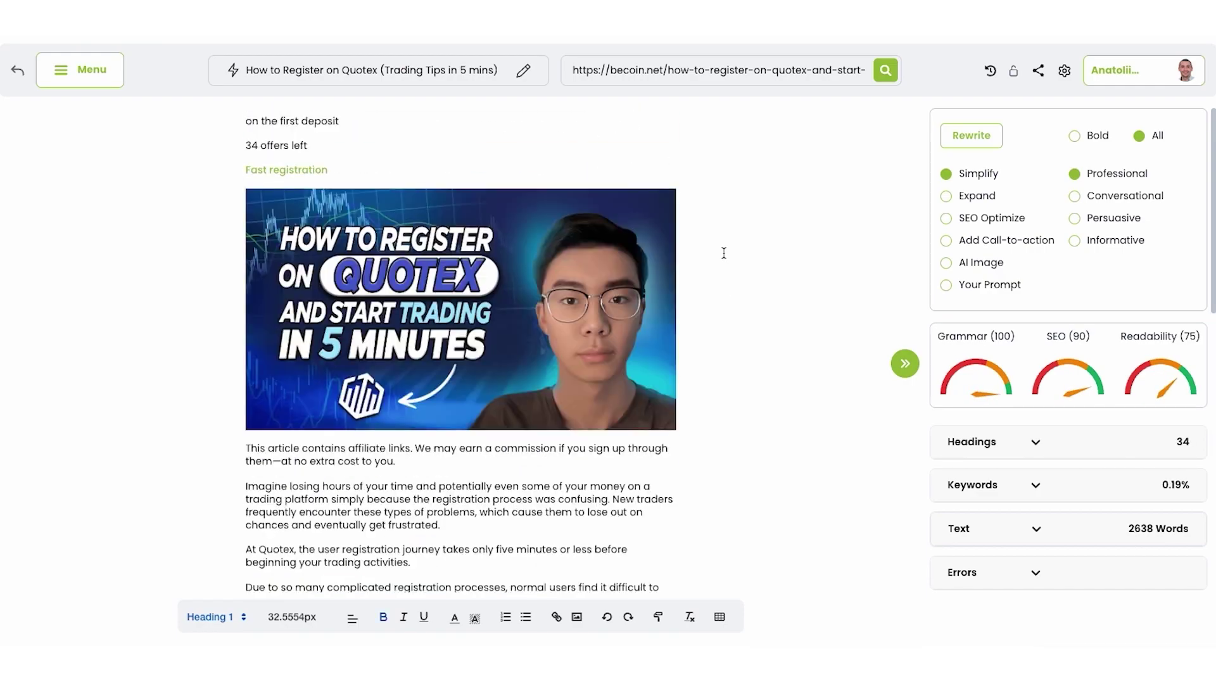
pyautogui.scroll(-6, 694, 253)
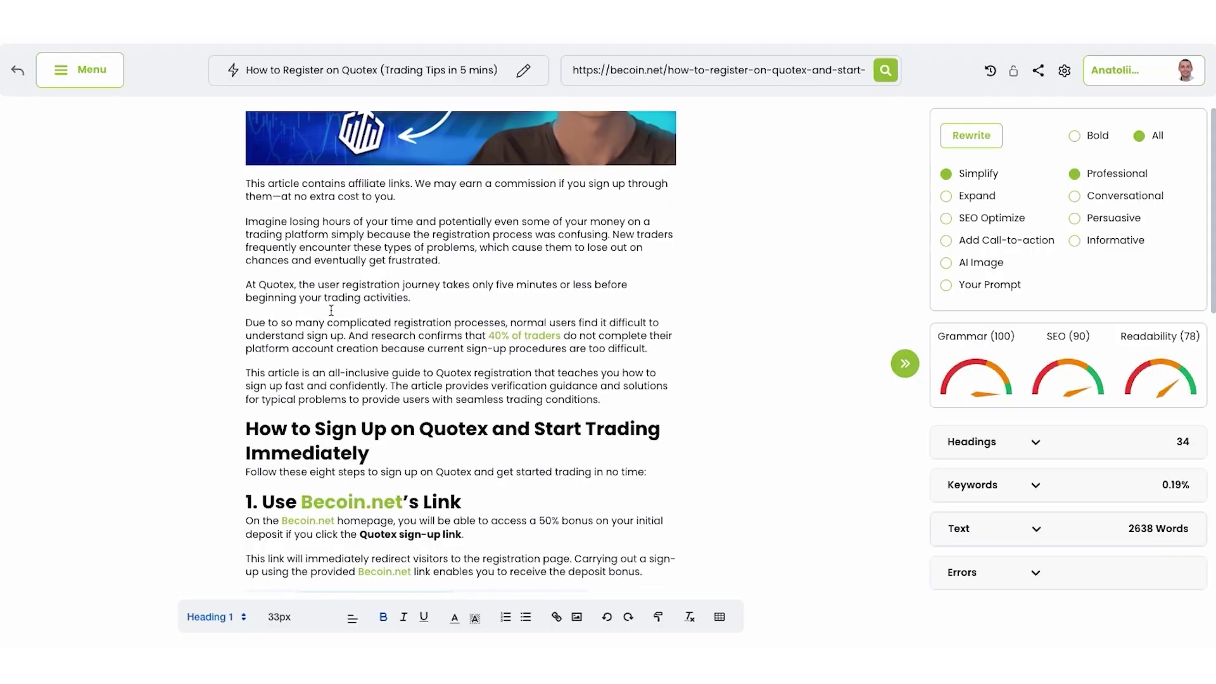
pyautogui.moveTo(442, 260); pyautogui.dragTo(468, 262)
pyautogui.click(263, 221)
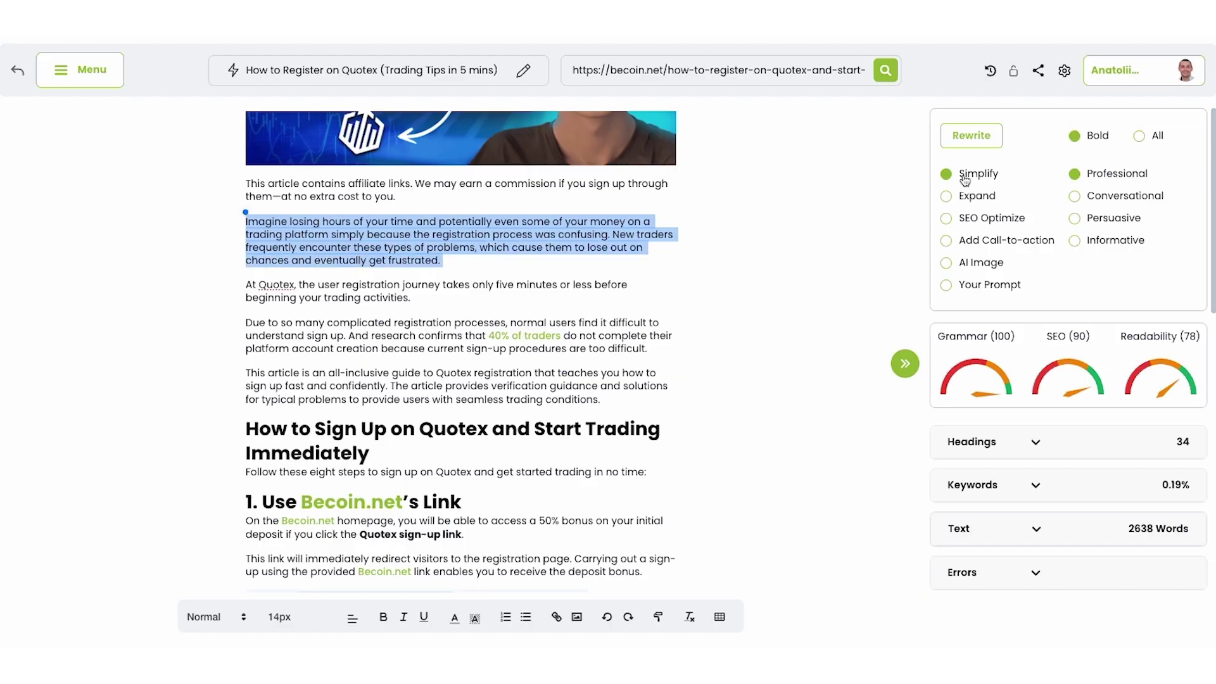
pyautogui.click(965, 196)
pyautogui.click(989, 138)
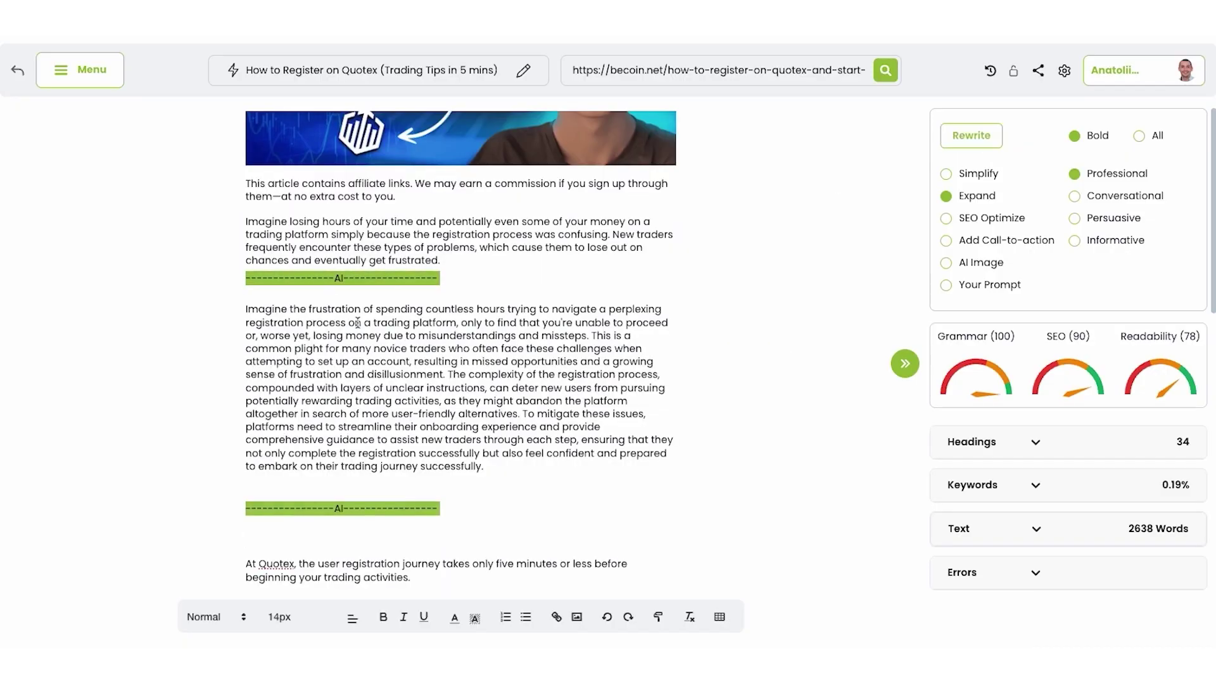
# Step: Select the AI-expanded paragraph between the AI markers to review it, and clear the selection
pyautogui.moveTo(298, 320); pyautogui.dragTo(528, 478)
pyautogui.click(528, 478)
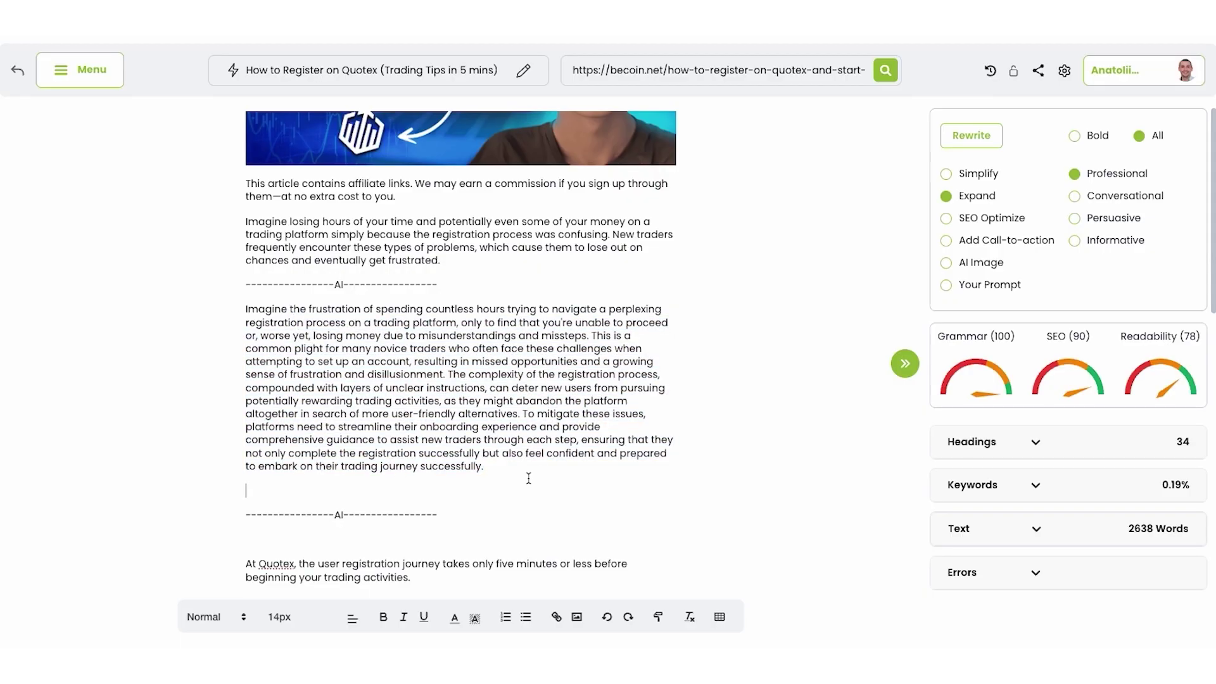
pyautogui.keyDown('shift'); pyautogui.click(195, 312); pyautogui.keyUp('shift')
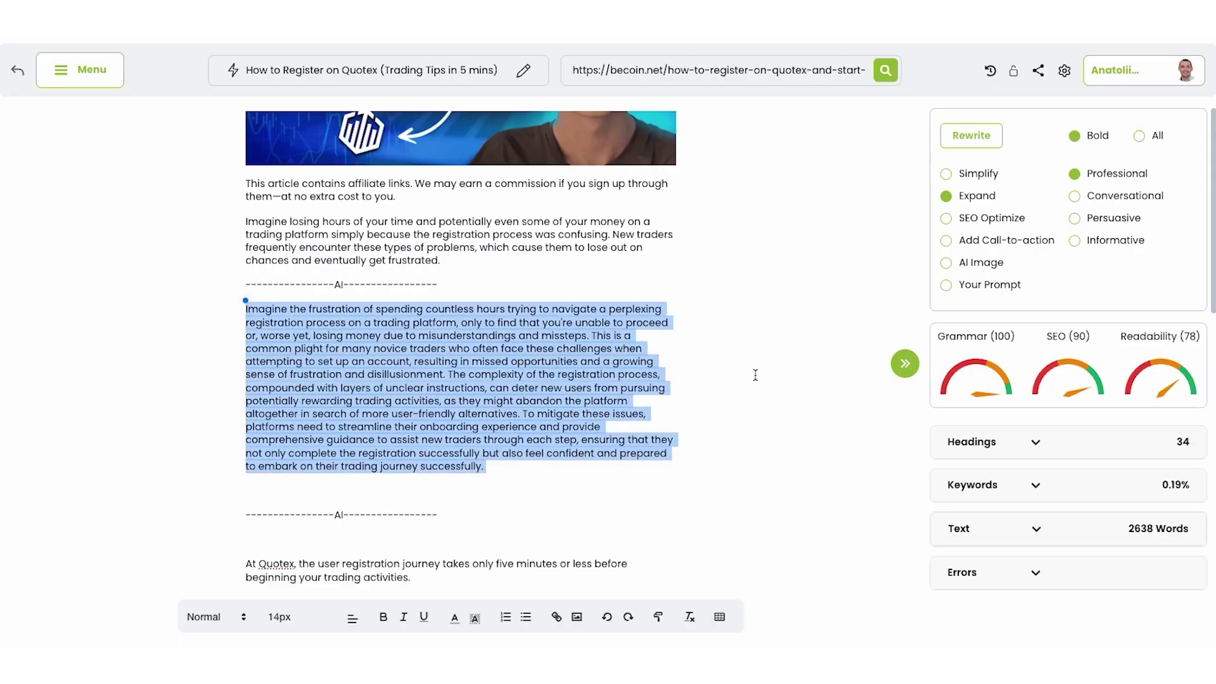
pyautogui.click(728, 370)
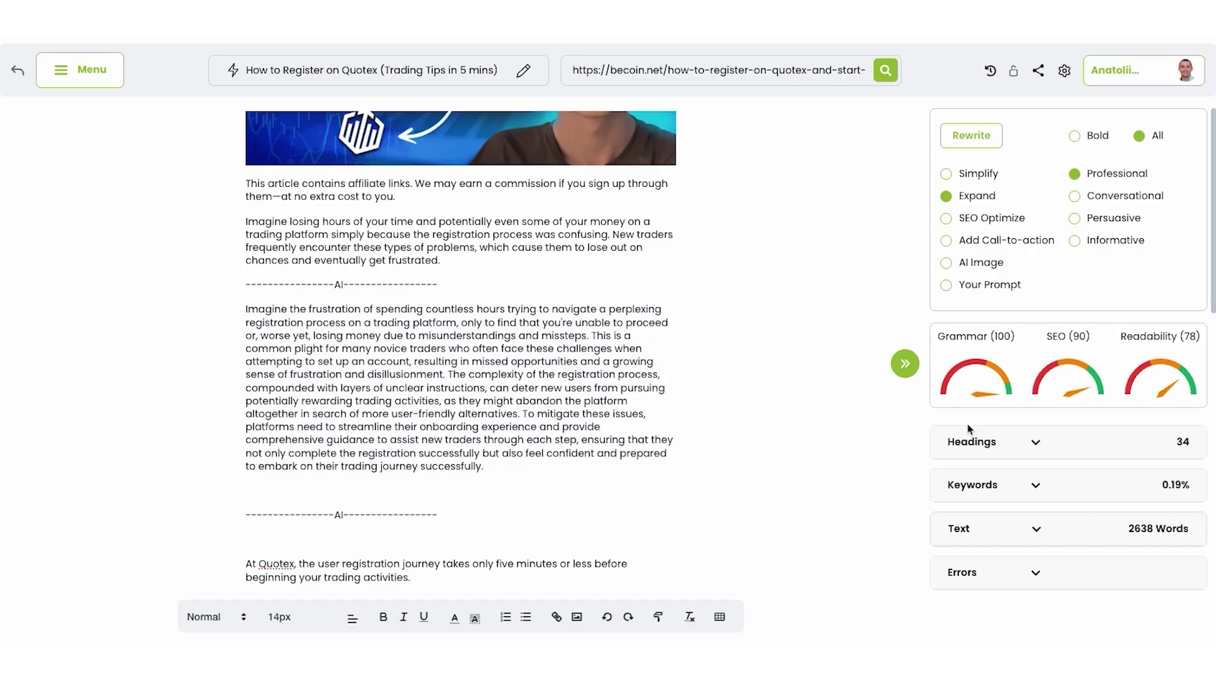
# Step: Check the grammar score's explanation and examine the article's Headings outline, collapsing it when finished
pyautogui.scroll(-1, 966, 429)
pyautogui.moveTo(954, 274)
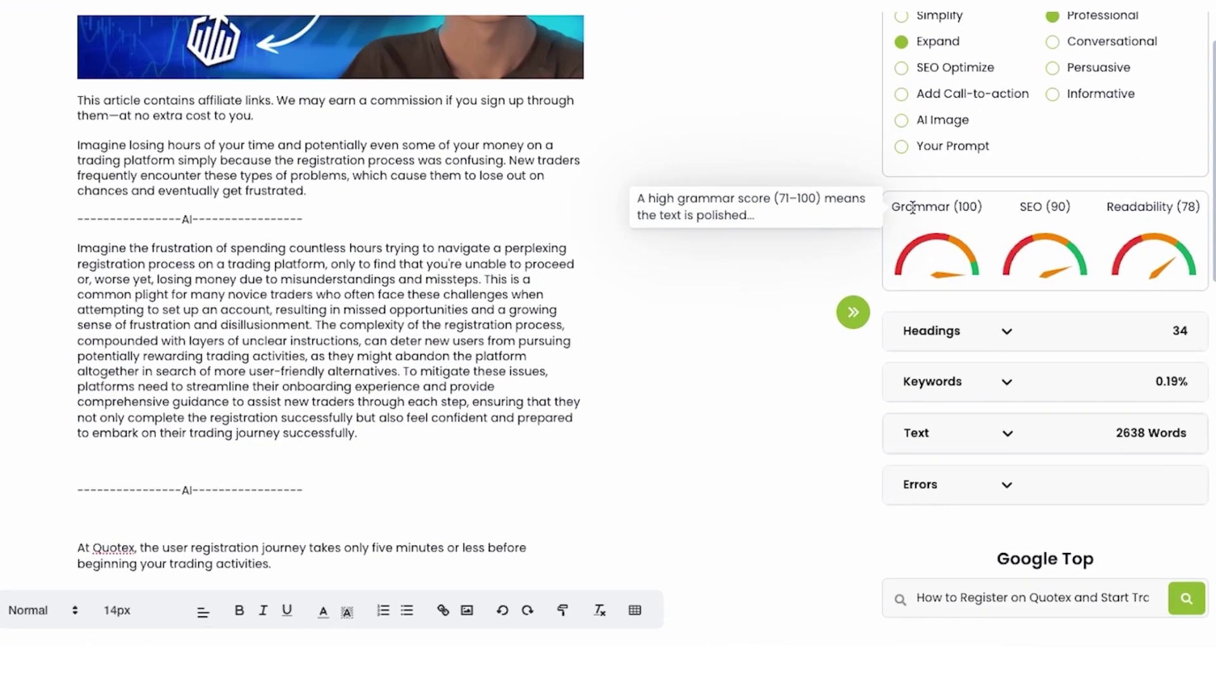
pyautogui.click(1011, 335)
pyautogui.scroll(-3, 997, 242)
pyautogui.click(946, 350)
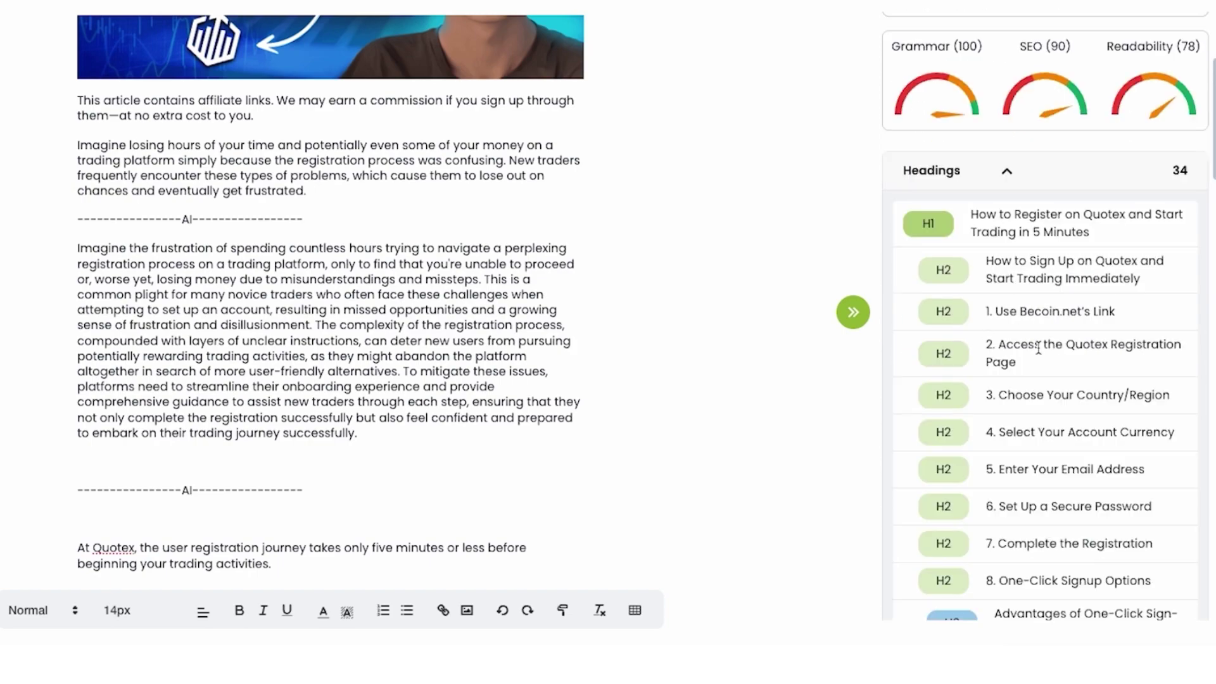
pyautogui.scroll(-7, 1039, 347)
pyautogui.scroll(6, 988, 127)
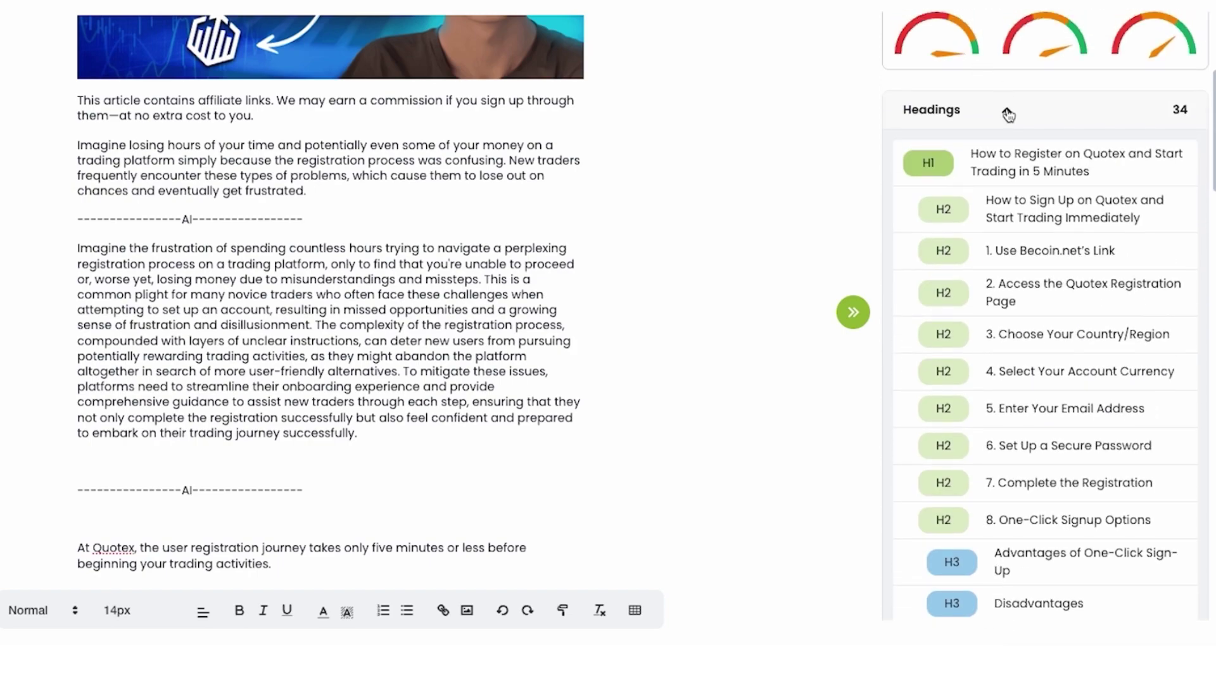
pyautogui.click(1008, 114)
# Step: Open the article's Text statistics, highlight the Hard sentences and examine where they occur in the article
pyautogui.click(1006, 212)
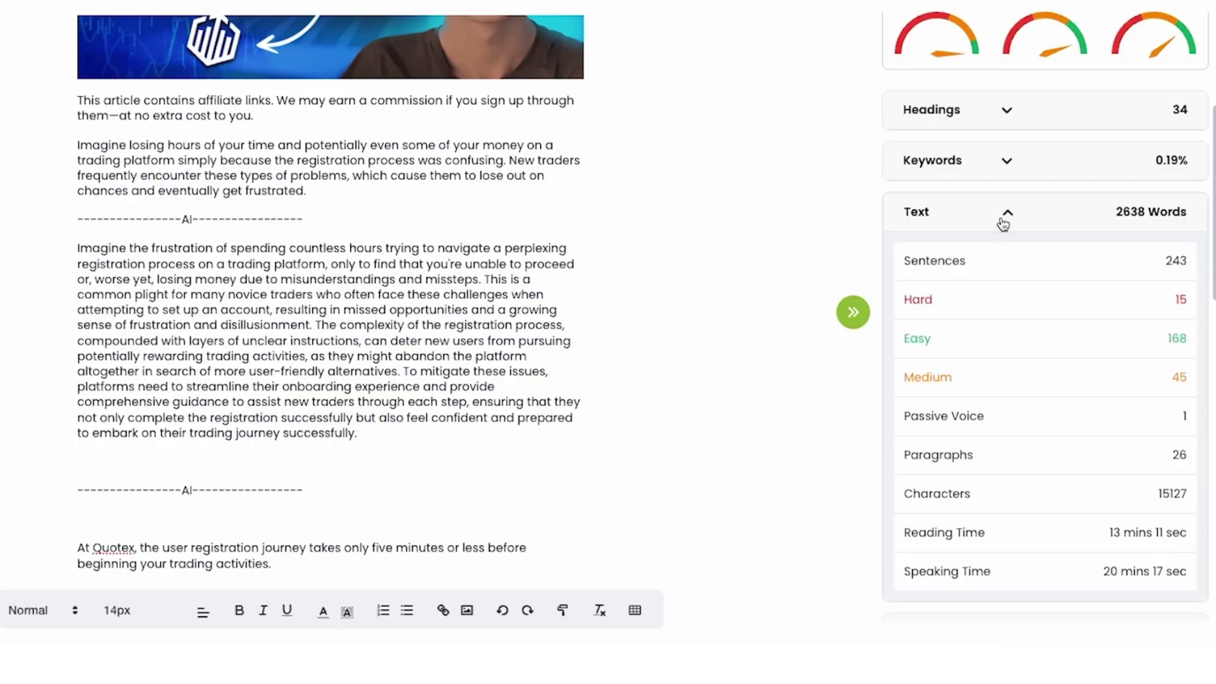
pyautogui.scroll(-2, 1002, 223)
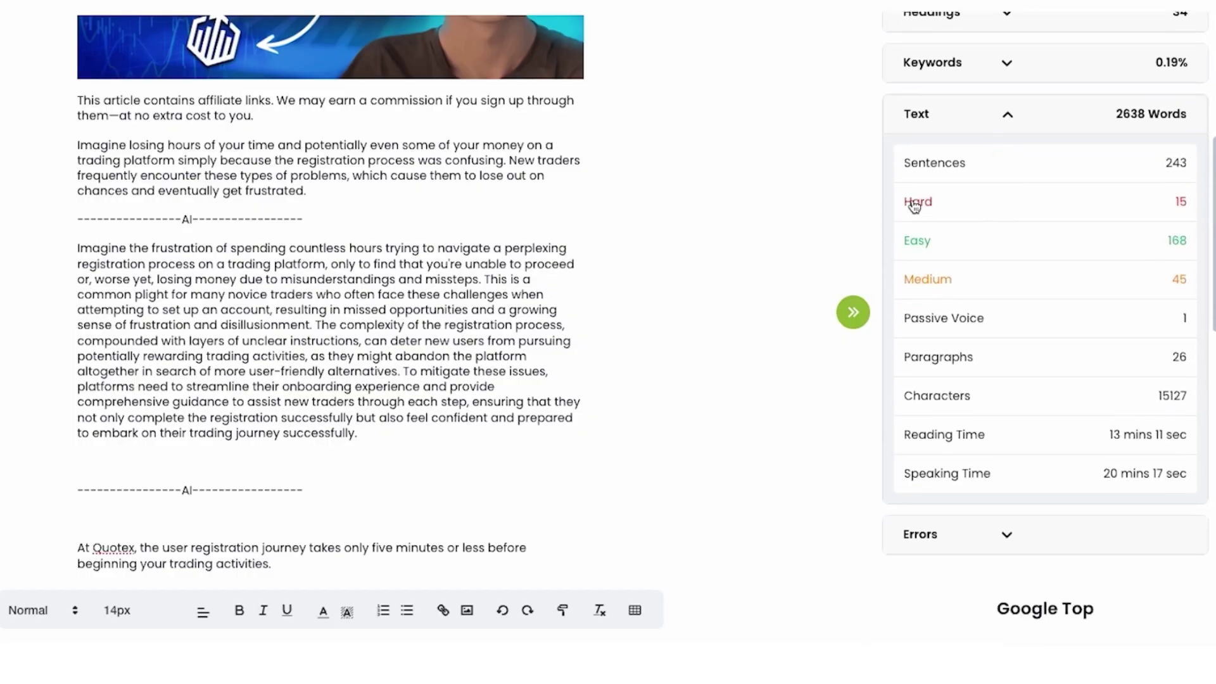
pyautogui.scroll(-10, 671, 254)
pyautogui.scroll(5, 671, 256)
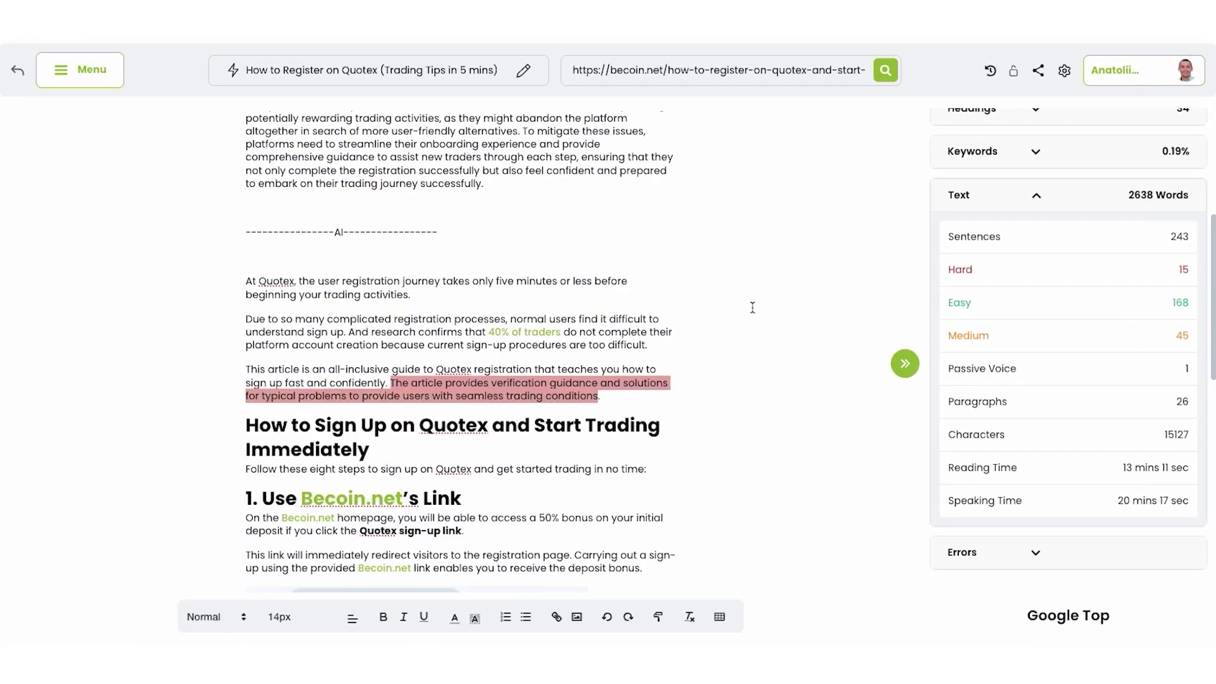
pyautogui.moveTo(612, 397); pyautogui.dragTo(391, 384)
pyautogui.scroll(12, 558, 418)
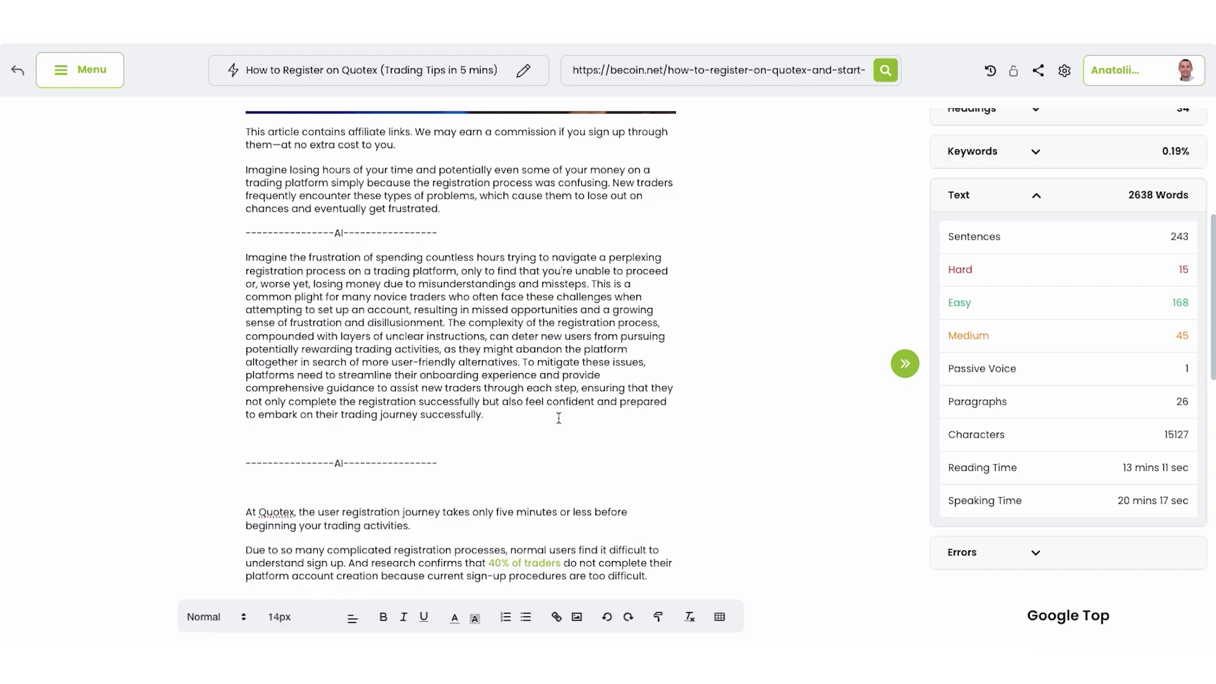
pyautogui.scroll(-20, 559, 418)
pyautogui.scroll(-10, 558, 418)
pyautogui.scroll(4, 558, 418)
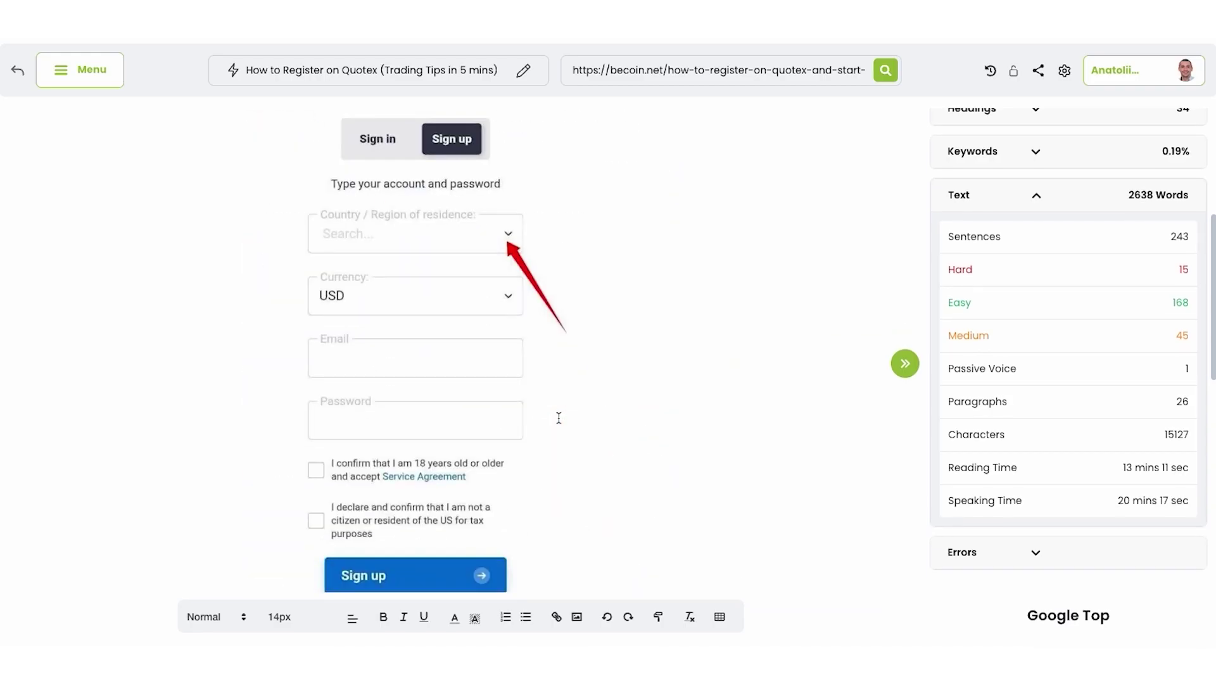
pyautogui.scroll(-1, 558, 418)
pyautogui.scroll(4, 558, 418)
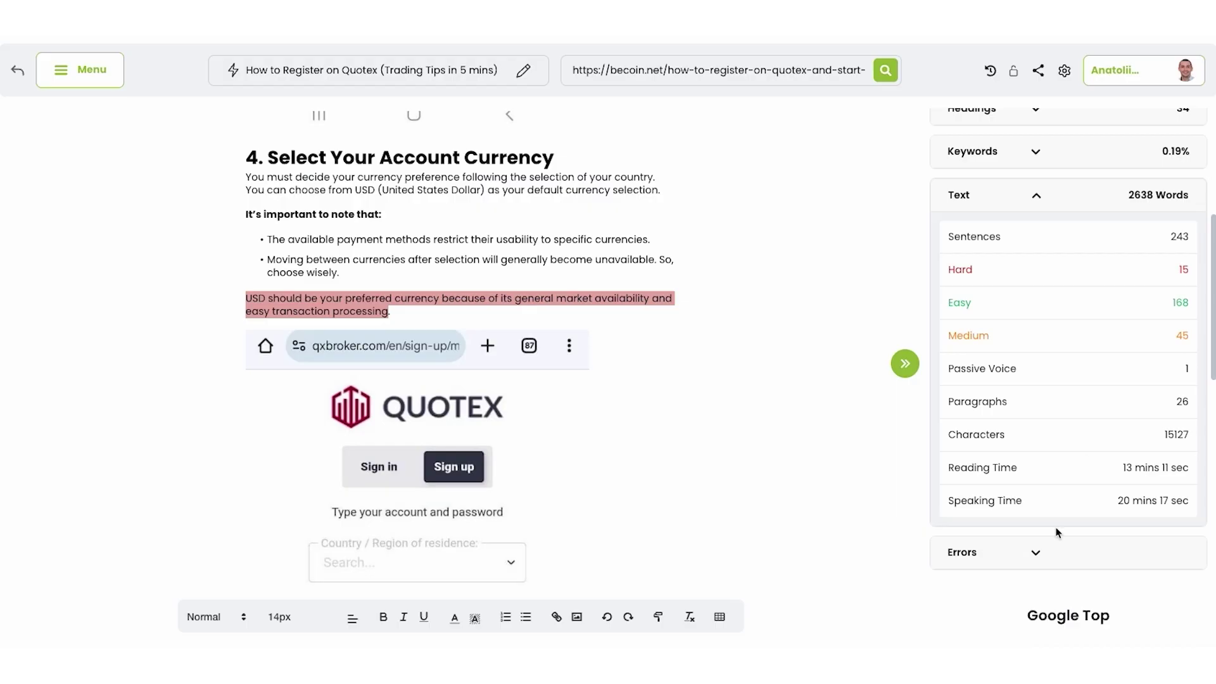
# Step: Copy the H2 "Essentials of Binary Options" from democracync.org's headings and insert it after the first paragraph of "4. Select Your Account Currency"
pyautogui.scroll(-1, 1056, 376)
pyautogui.scroll(-3, 1086, 527)
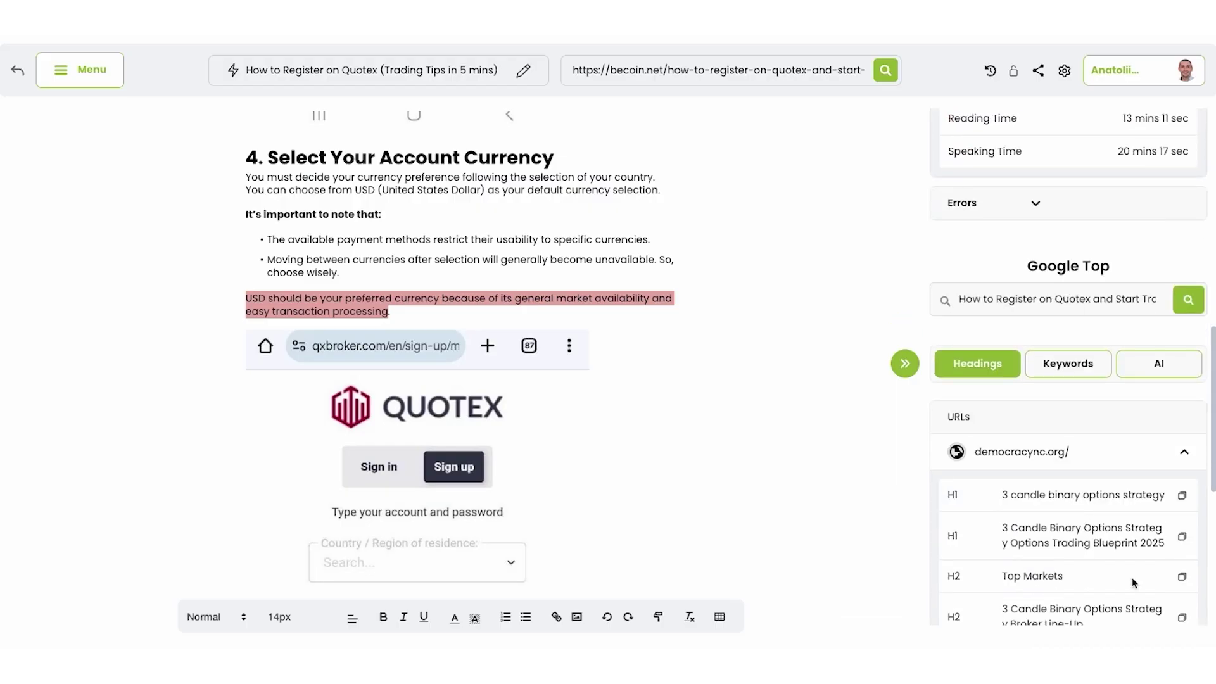
pyautogui.scroll(-3, 1134, 578)
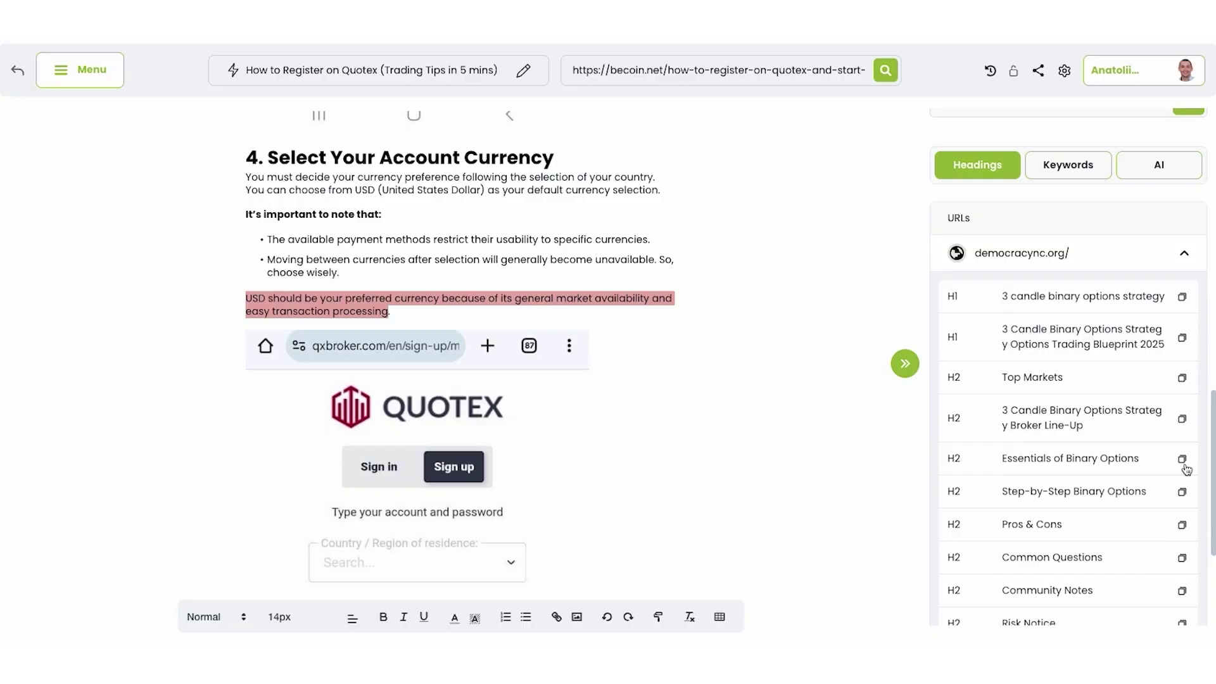
pyautogui.click(1182, 462)
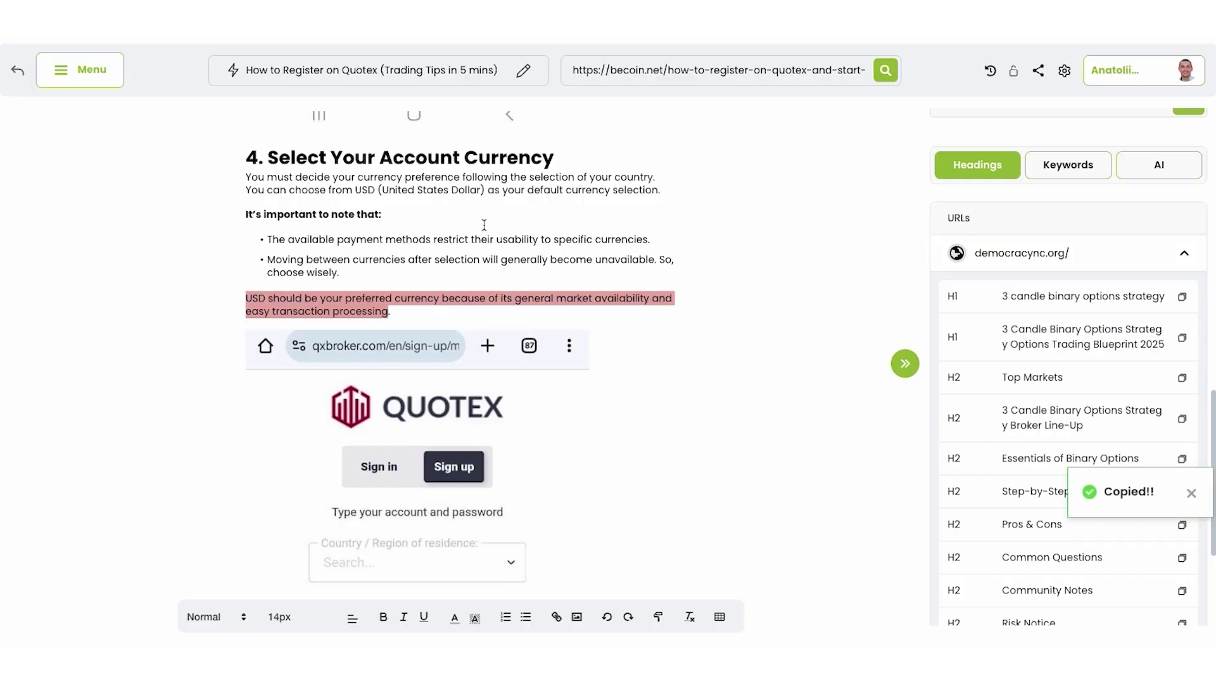
pyautogui.press('Down')
pyautogui.click(666, 188)
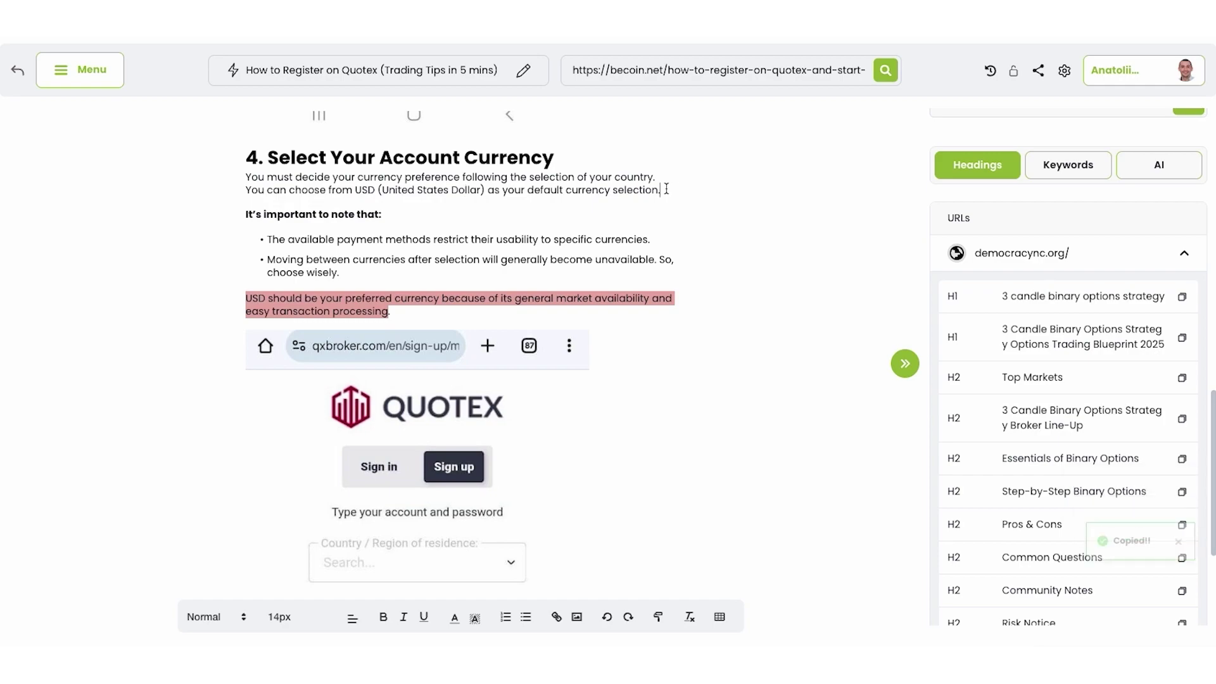
pyautogui.press('Return')
pyautogui.hotkey('ctrl', 'v')
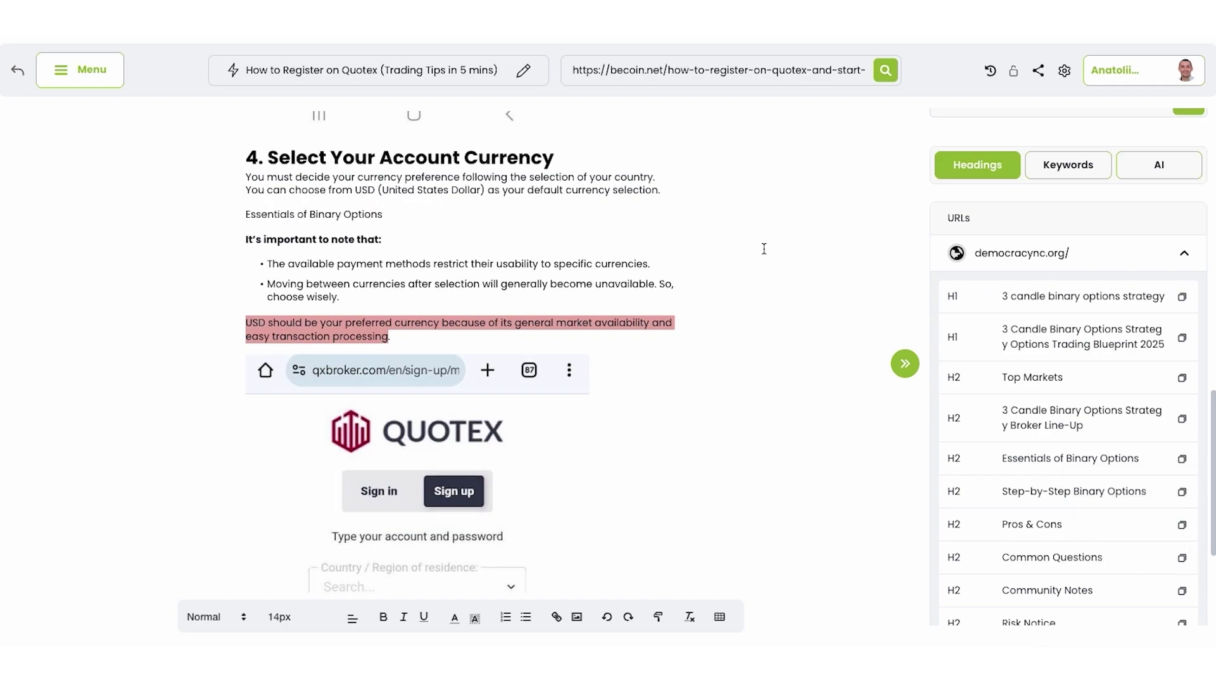
# Step: Show the Google Top keywords for democracync.org and paste "Essentials of Binary Options" again on a new line below the inserted heading
pyautogui.click(1069, 172)
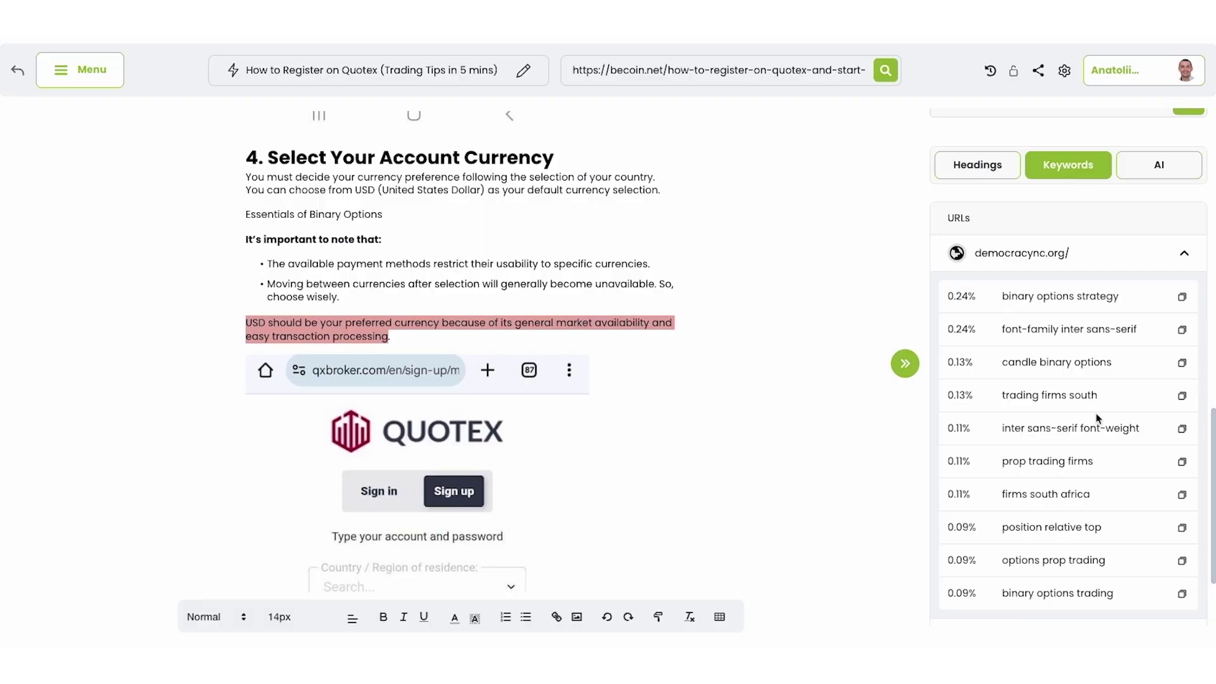
pyautogui.scroll(-2, 1099, 418)
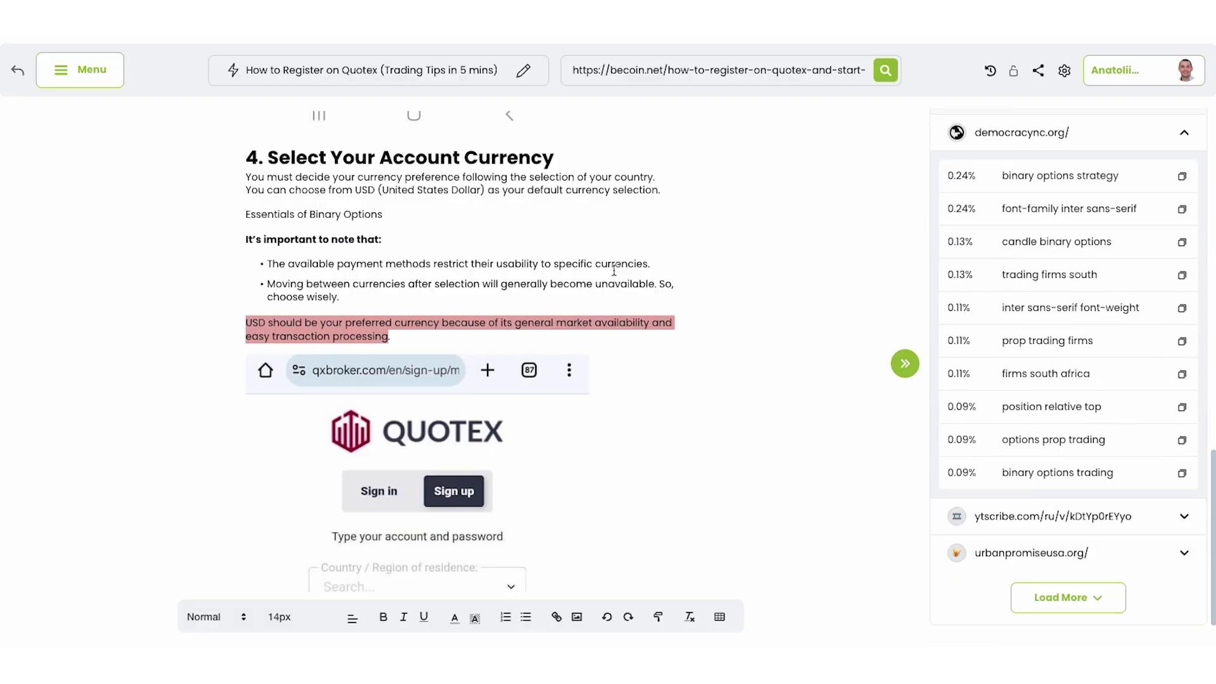
pyautogui.press('Return')
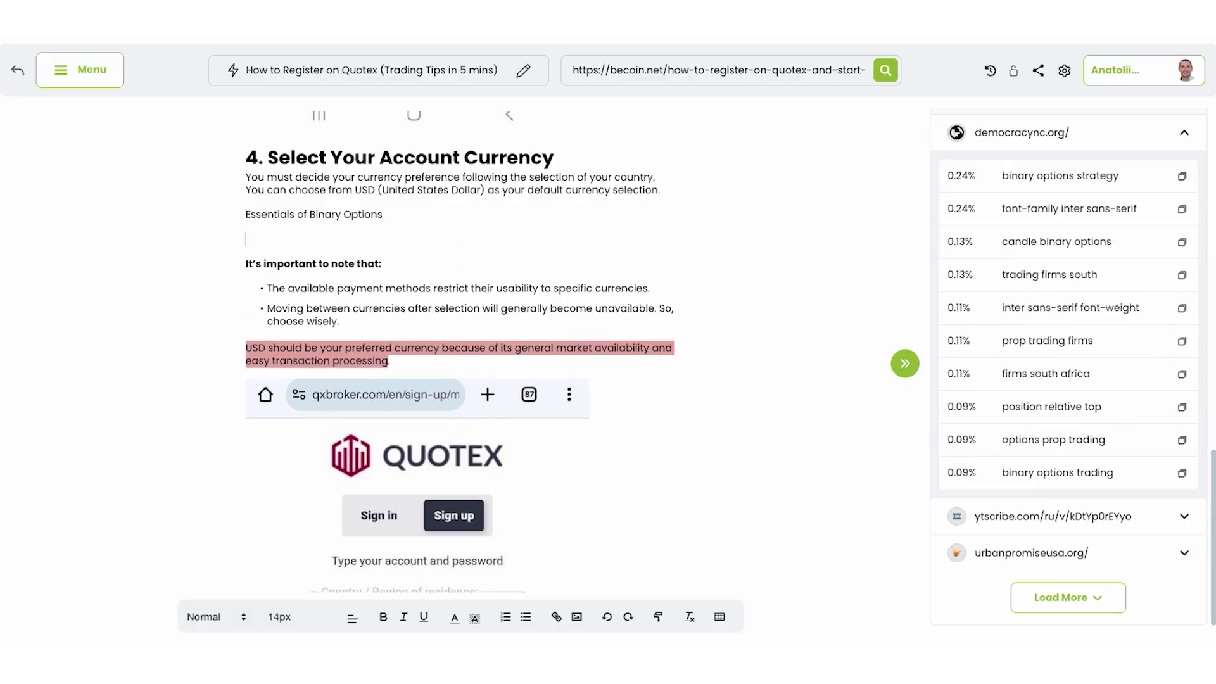
pyautogui.hotkey('ctrl', 'v')
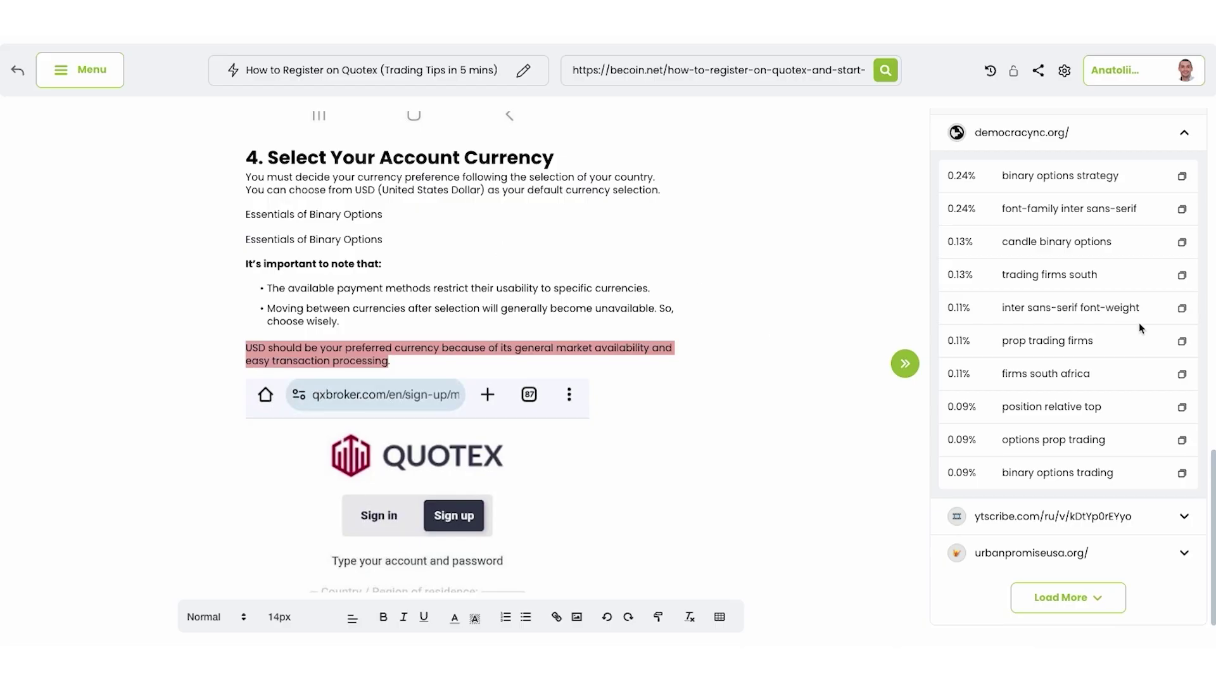
# Step: Copy the keyword "inter sans-serif font-weight" from the democracync.org list and insert it on a new line below the pasted headings
pyautogui.click(1182, 310)
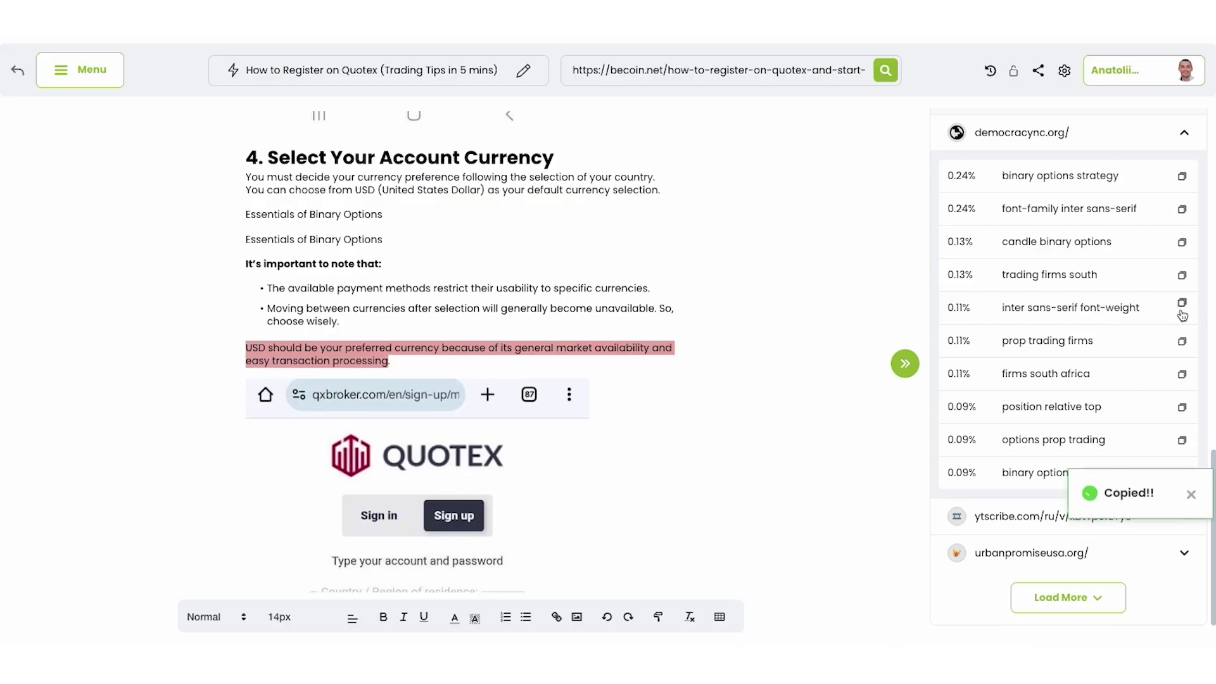
pyautogui.click(413, 240)
pyautogui.press('Return')
pyautogui.hotkey('ctrl', 'v')
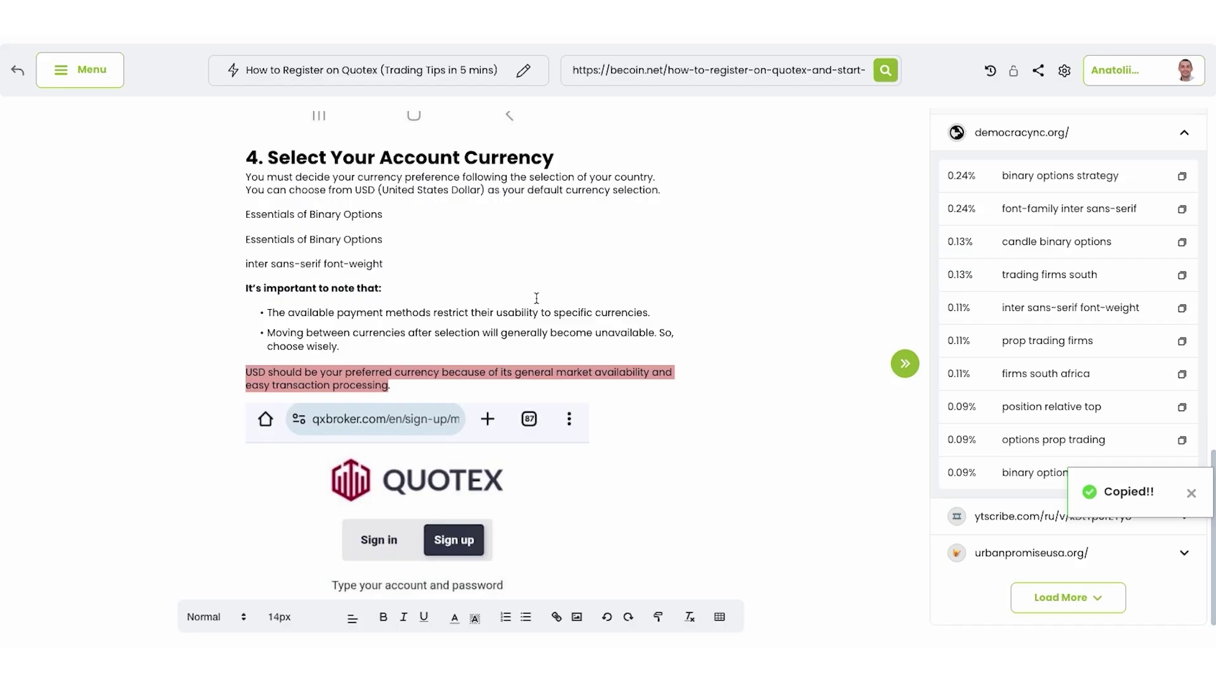
# Step: Show the Google Top AI suggestions for the article and look through the AI Headings
pyautogui.scroll(5, 1129, 301)
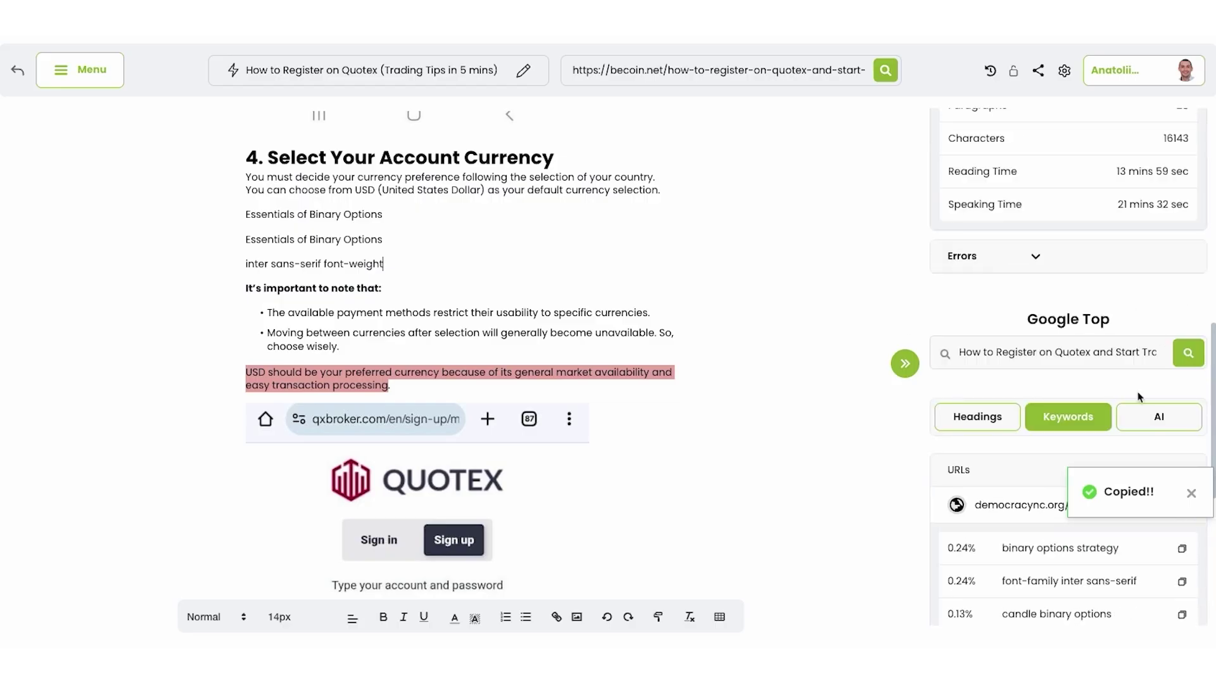
pyautogui.click(1156, 432)
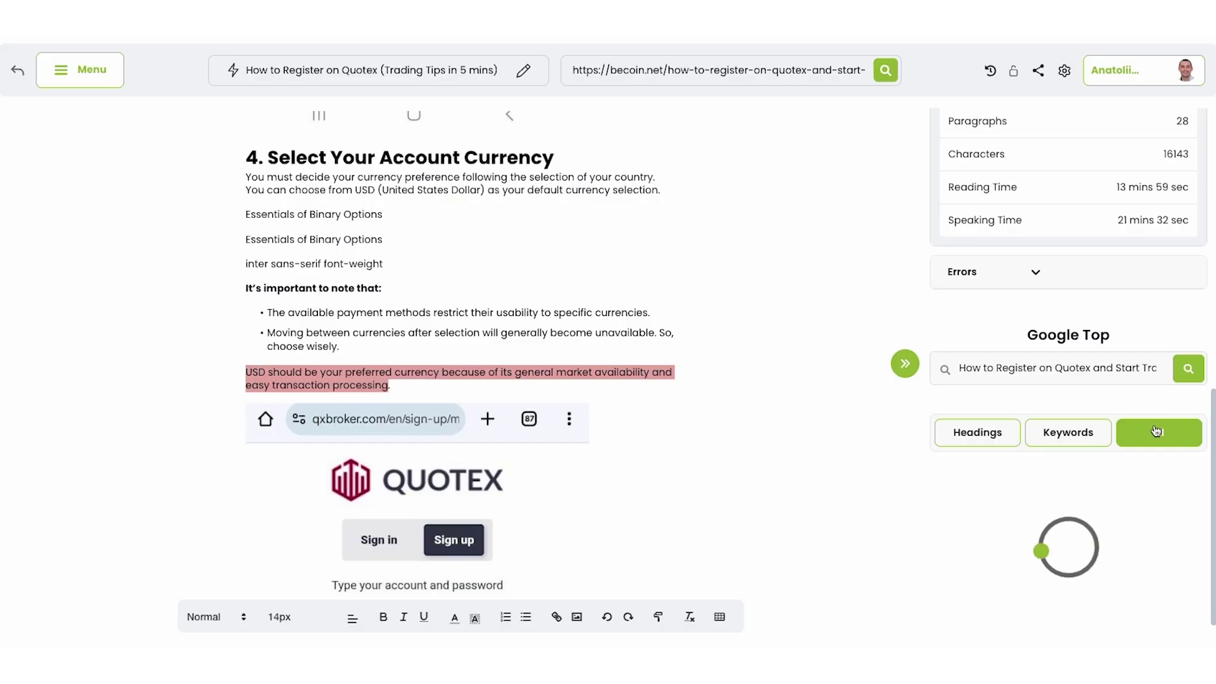
pyautogui.scroll(-1, 1156, 431)
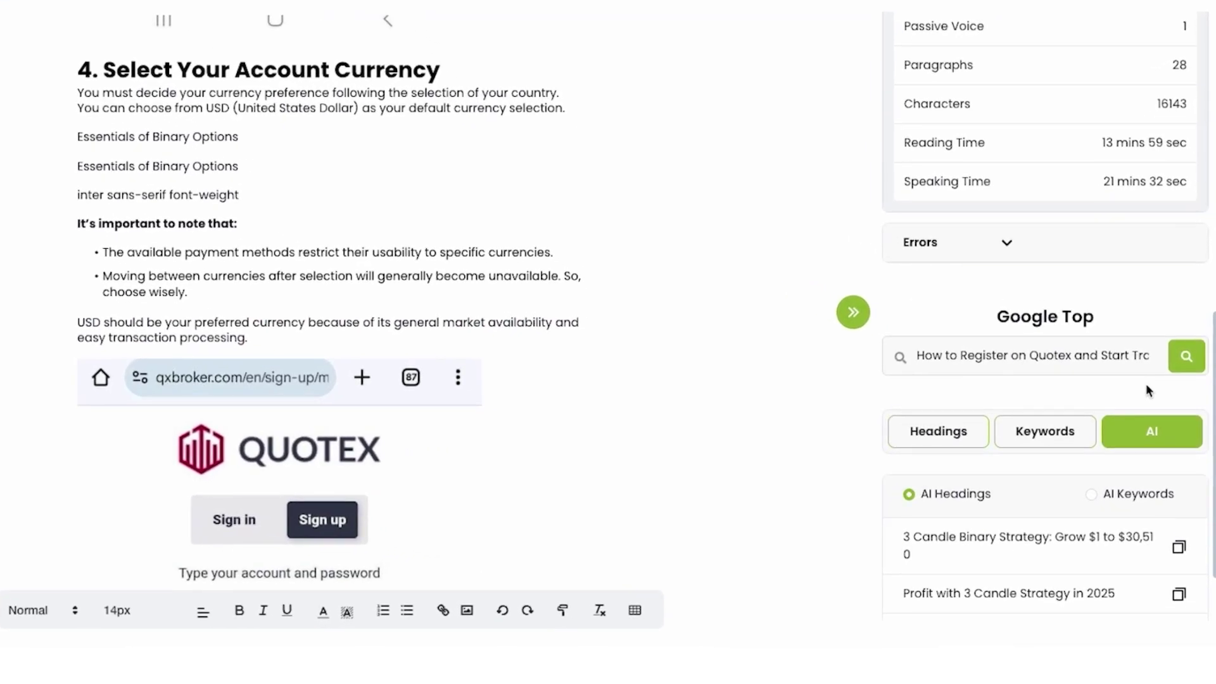
pyautogui.scroll(-2, 1139, 349)
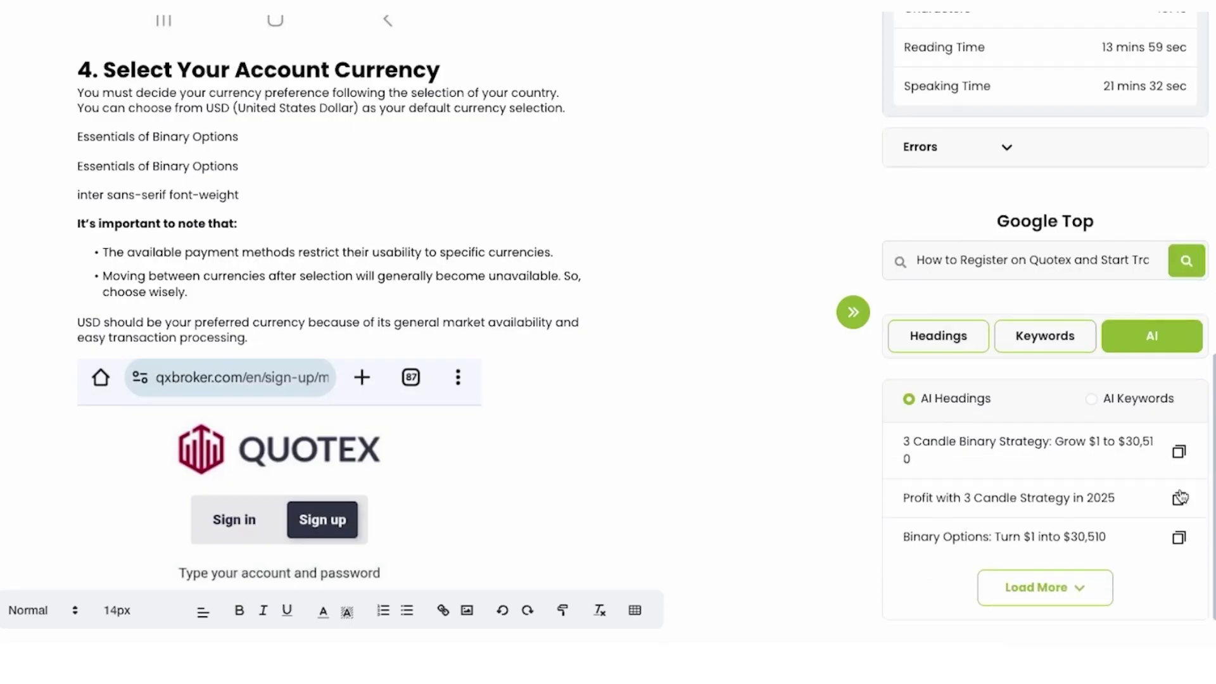
# Step: Copy the AI keyword "Market Analysis" and insert it on a new line below the paragraph recommending USD as preferred currency
pyautogui.click(1091, 399)
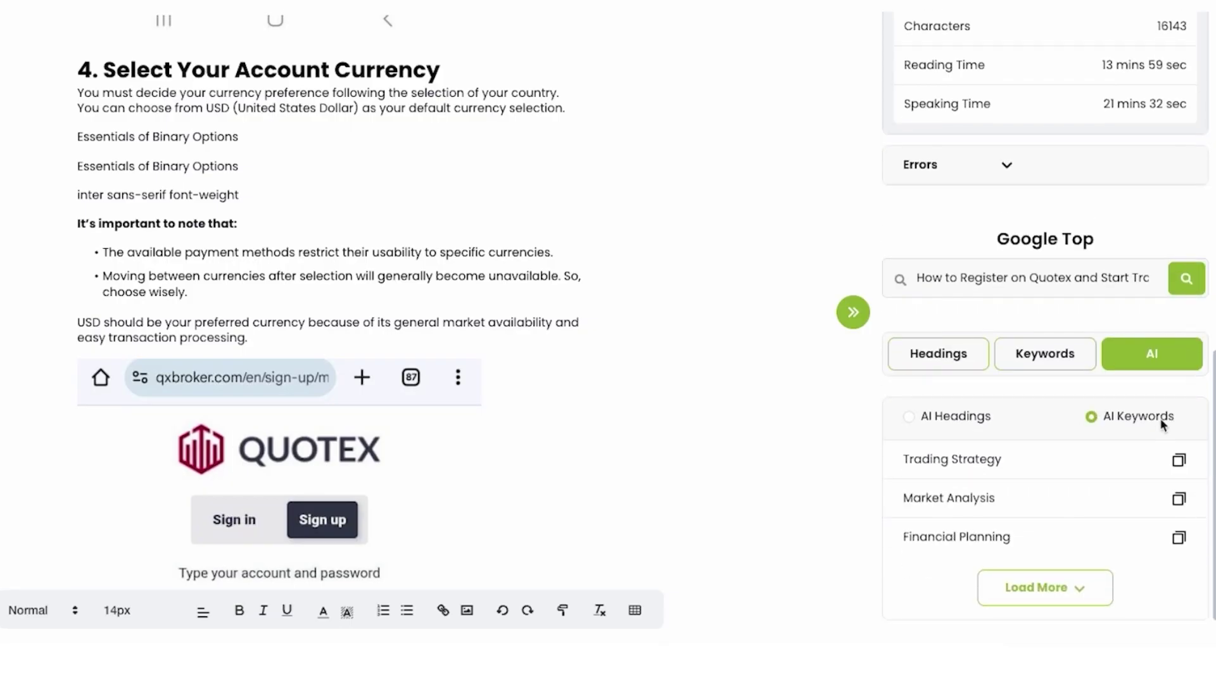
pyautogui.click(1179, 498)
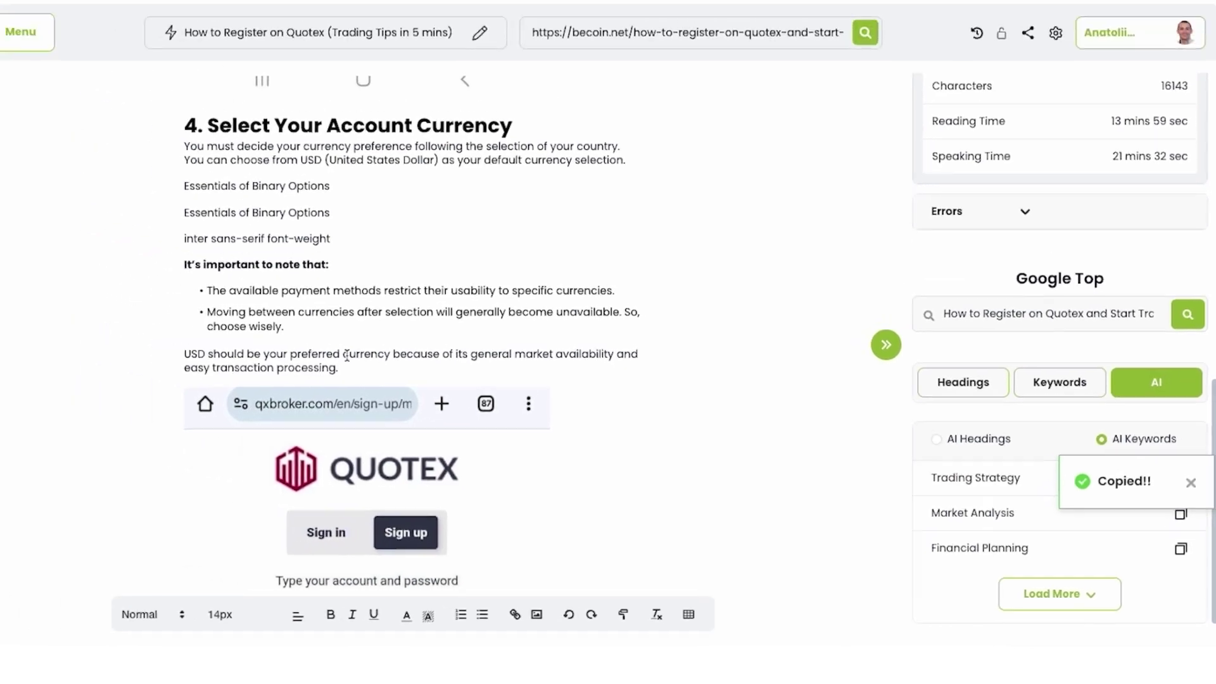
pyautogui.click(352, 371)
pyautogui.press('Return')
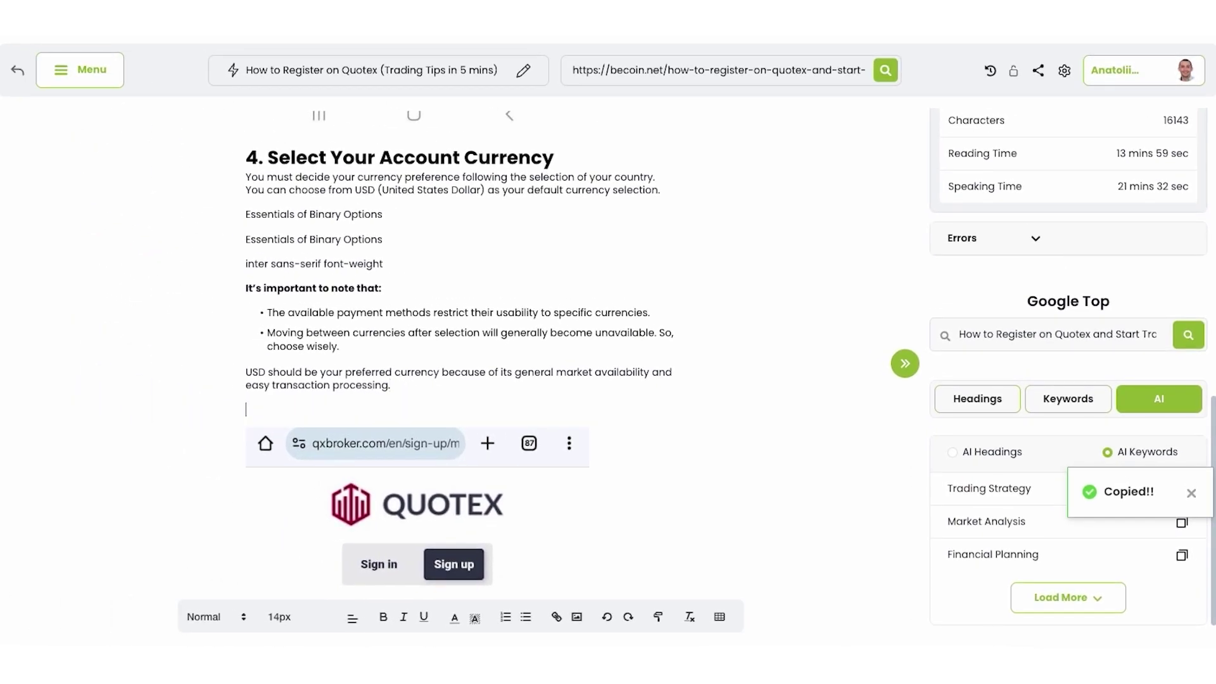
pyautogui.hotkey('ctrl', 'v')
# Step: Share the document with general access set to "Anyone with the link" and copy its link
pyautogui.scroll(5, 641, 386)
pyautogui.scroll(8, 1136, 273)
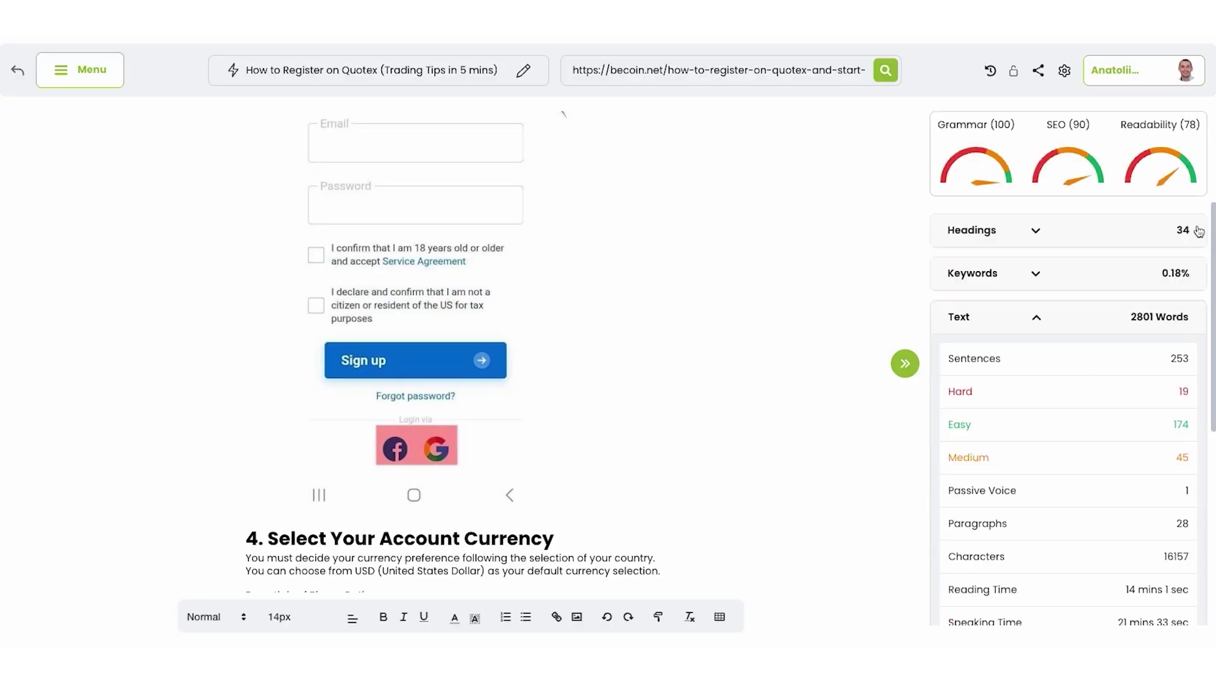
pyautogui.scroll(3, 1198, 230)
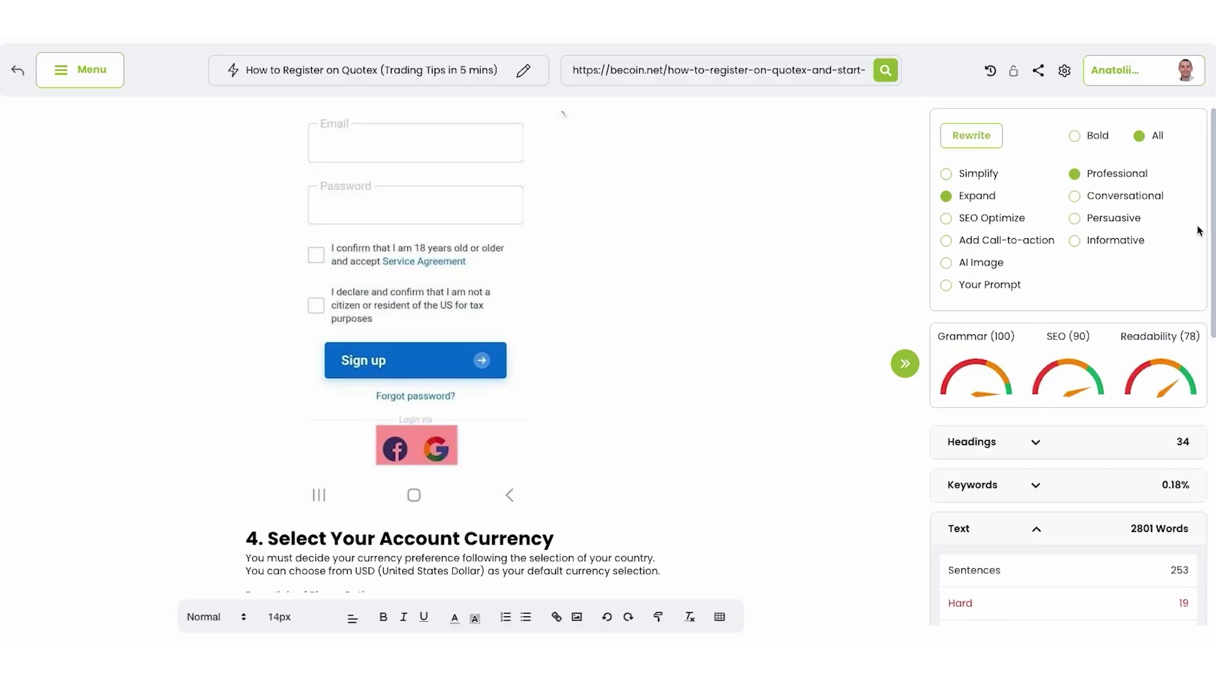
pyautogui.scroll(5, 758, 254)
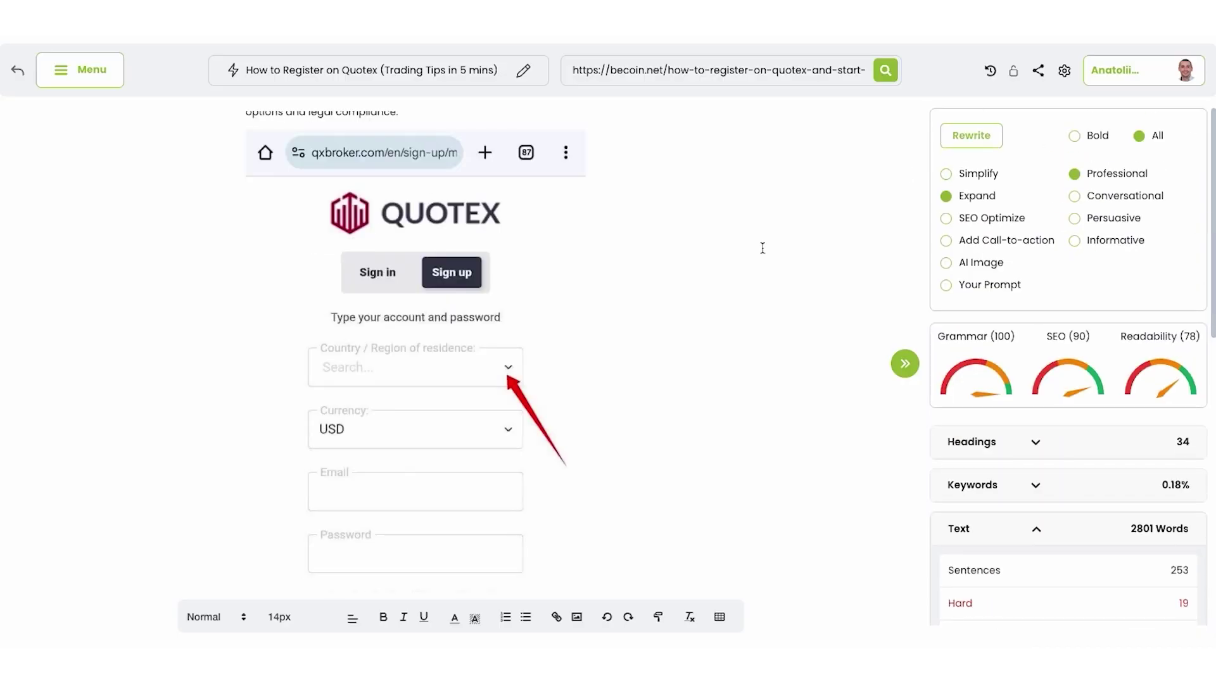
pyautogui.click(1038, 71)
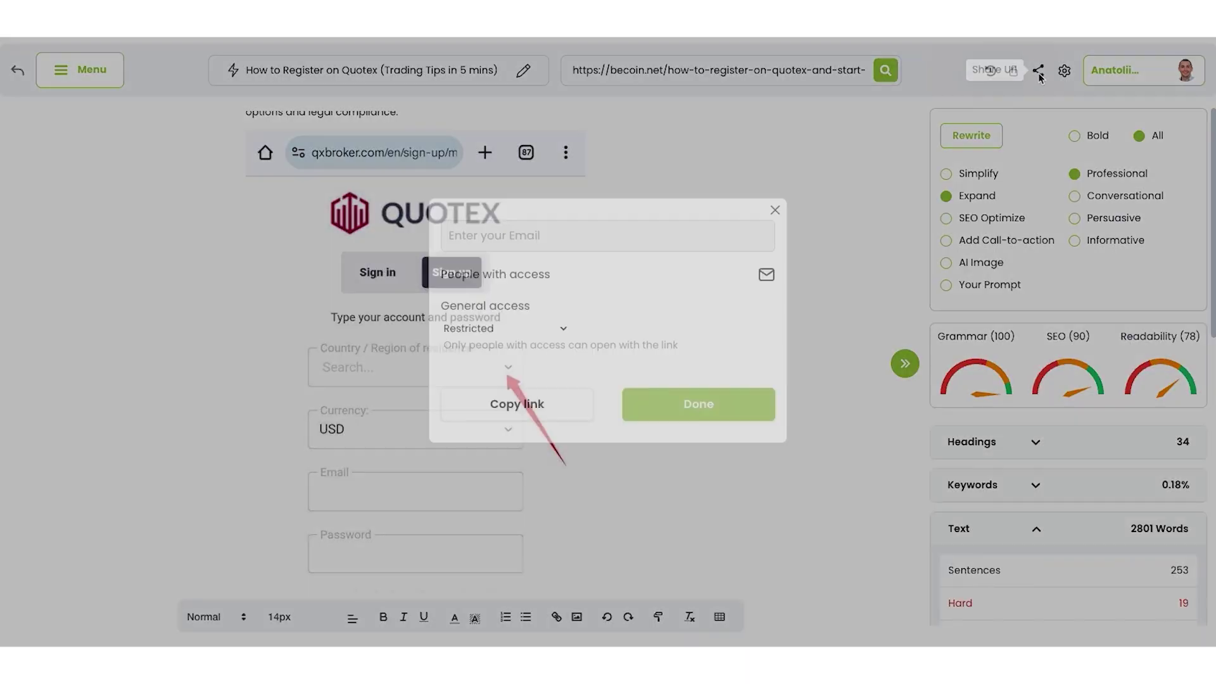
pyautogui.click(554, 353)
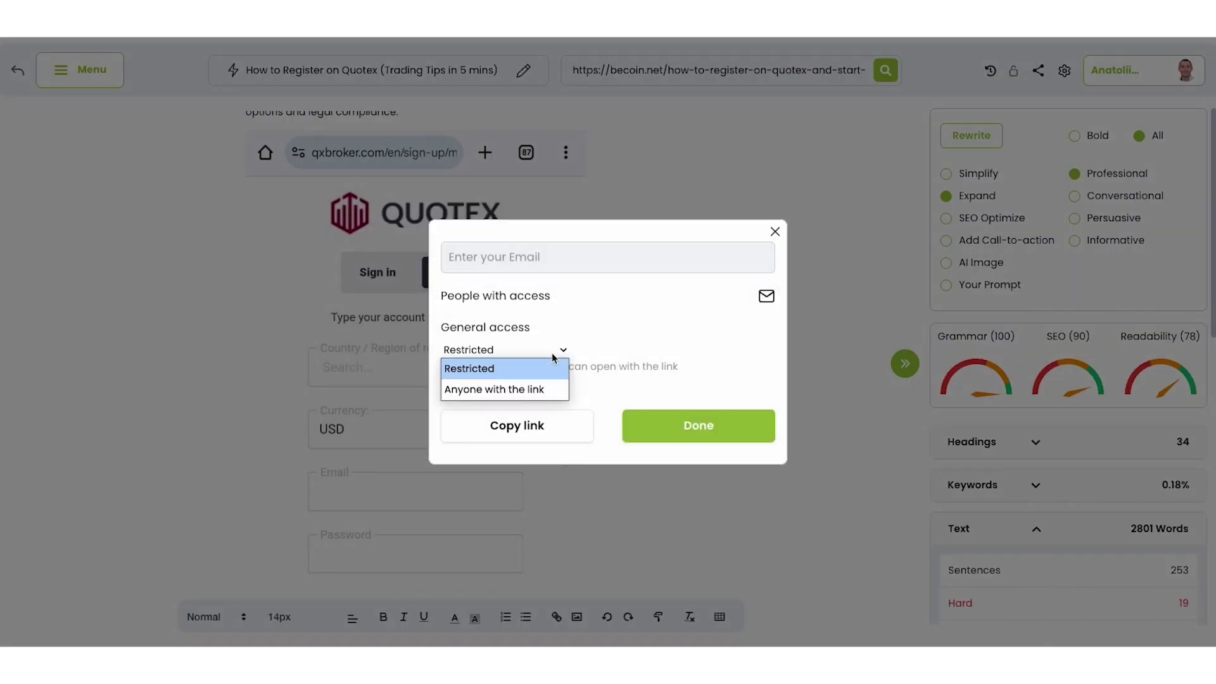
pyautogui.click(491, 386)
pyautogui.click(540, 423)
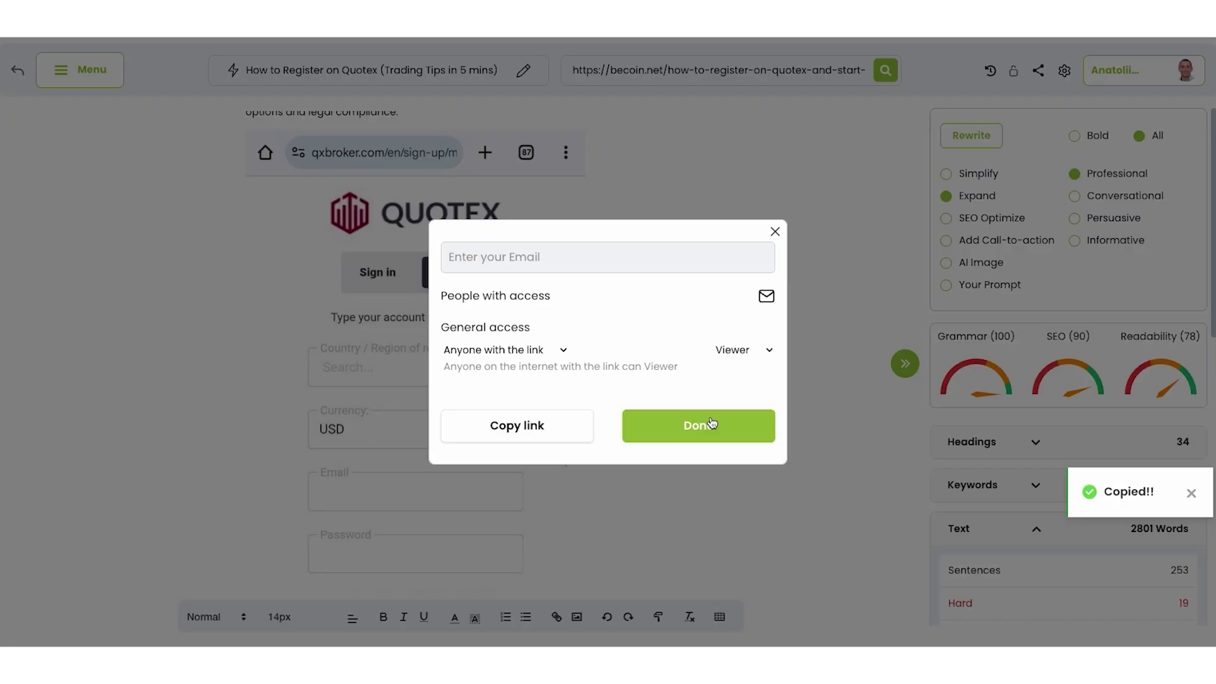
pyautogui.click(709, 424)
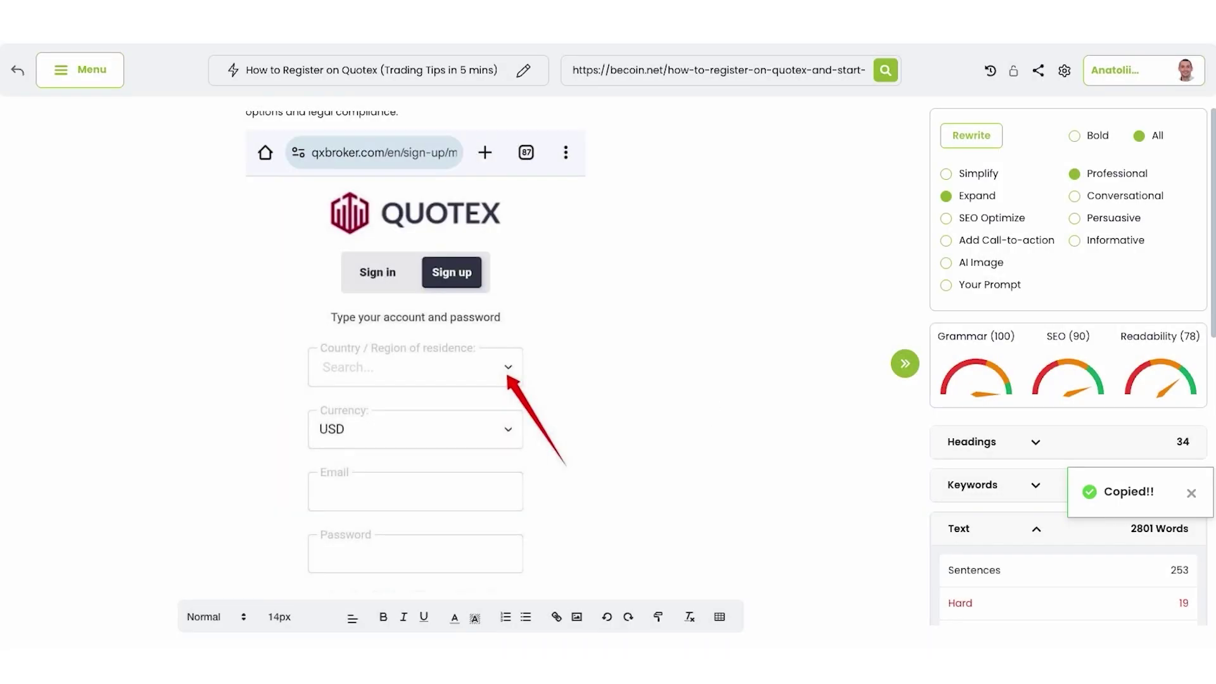
# Step: Return to the becoin.net audit report and review its Domain Health, Pages chart and metrics
pyautogui.click(18, 73)
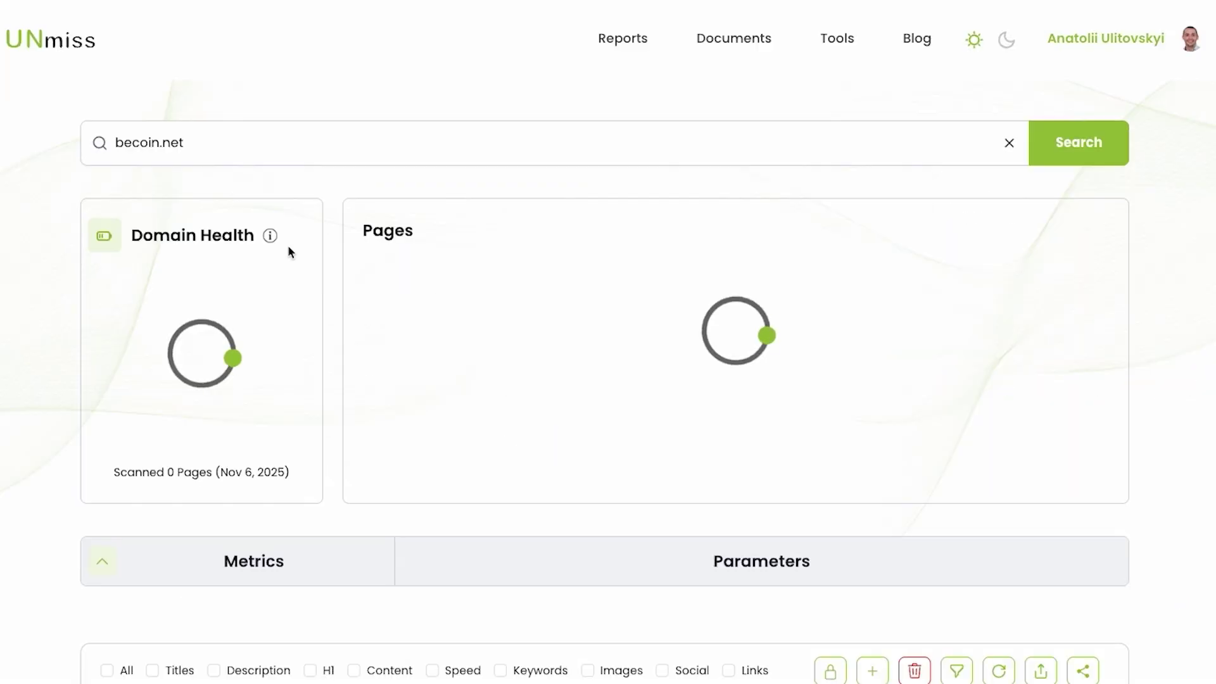
pyautogui.scroll(1, 841, 369)
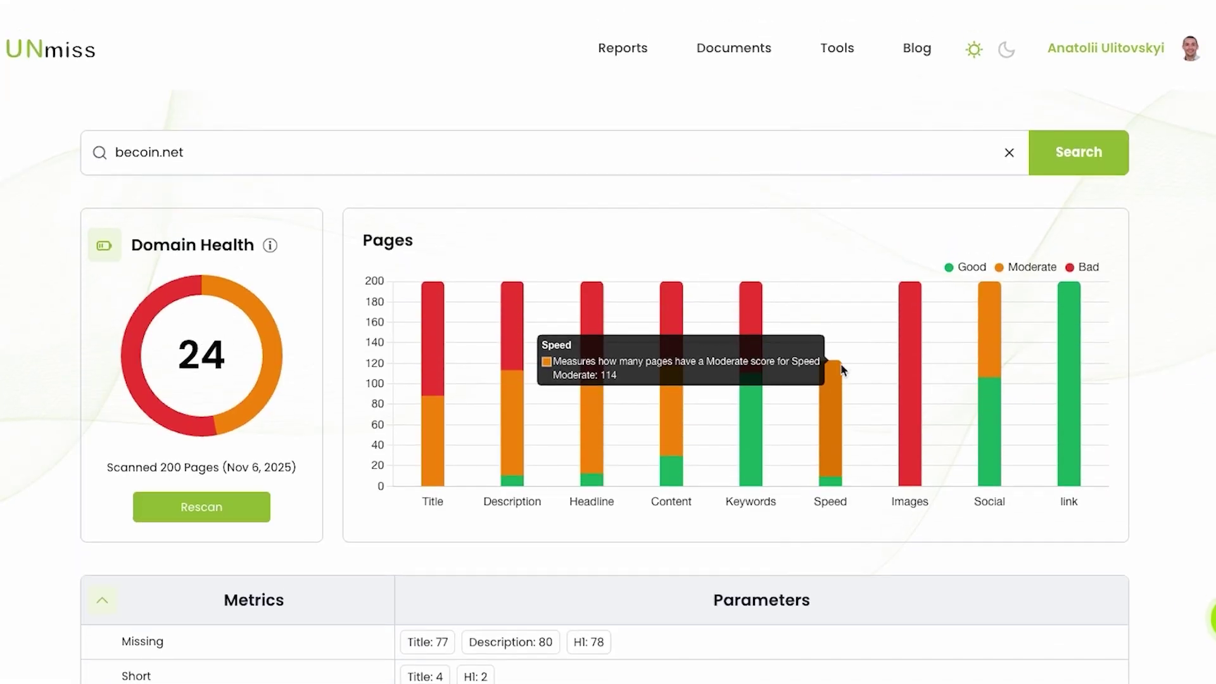
pyautogui.scroll(-10, 841, 369)
# Step: Open the list of saved reports and look through the audited domains and their actions
pyautogui.scroll(10, 841, 369)
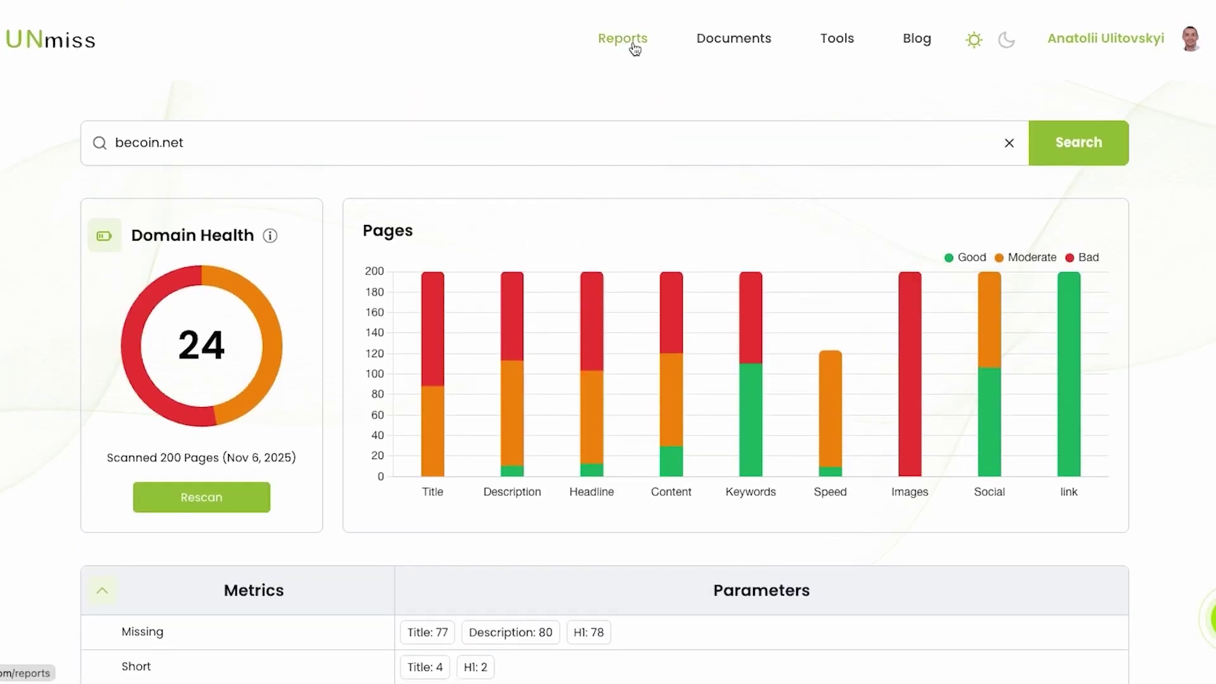
pyautogui.click(630, 43)
pyautogui.scroll(-6, 986, 397)
pyautogui.scroll(-3, 986, 398)
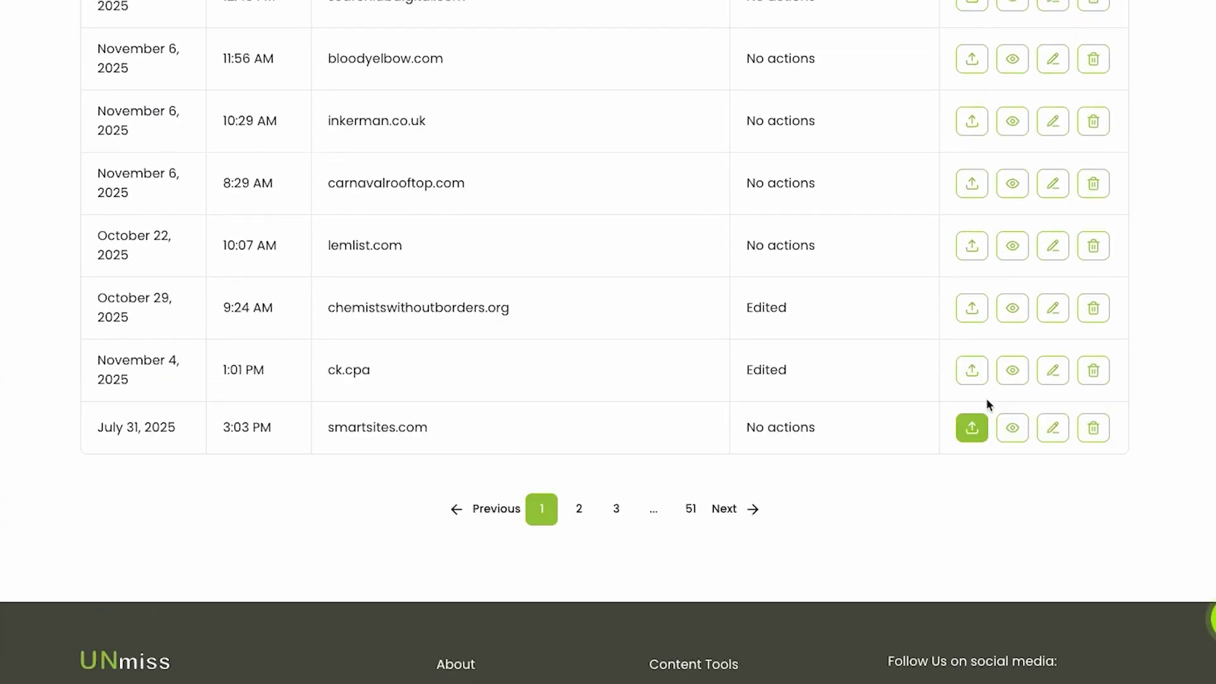
# Step: Open the Documents overview and look through its folders and the Recent documents list
pyautogui.scroll(10, 985, 398)
pyautogui.click(745, 38)
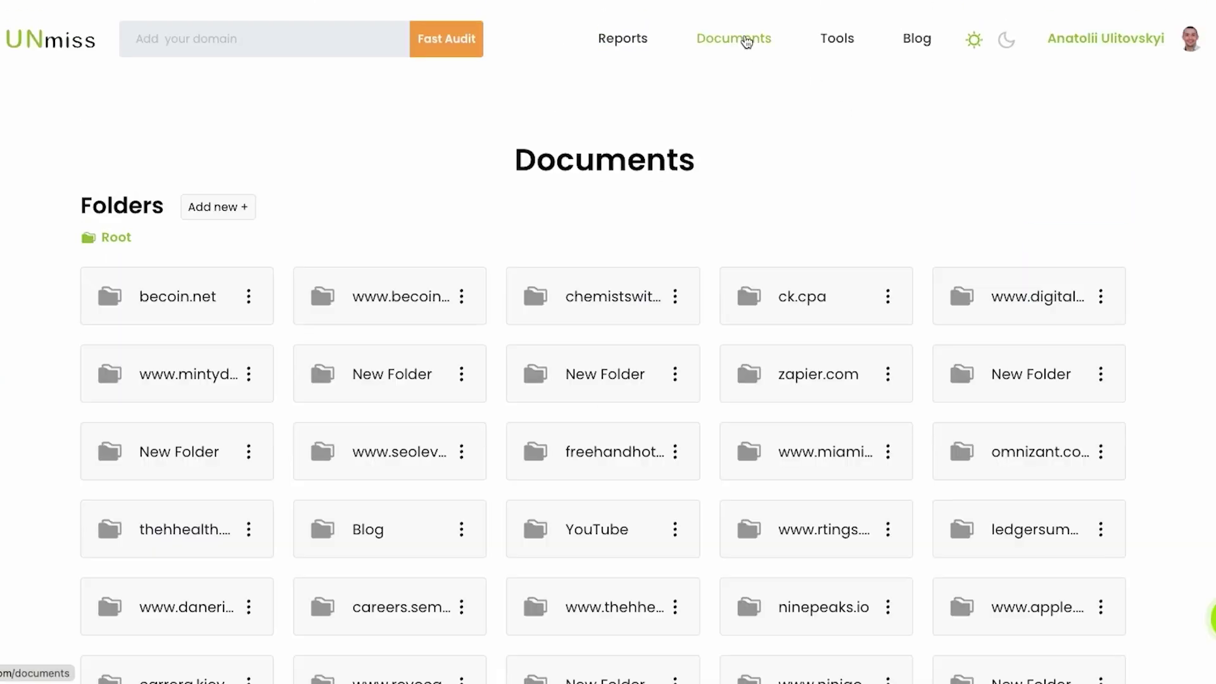
pyautogui.scroll(-7, 817, 306)
pyautogui.scroll(-10, 819, 307)
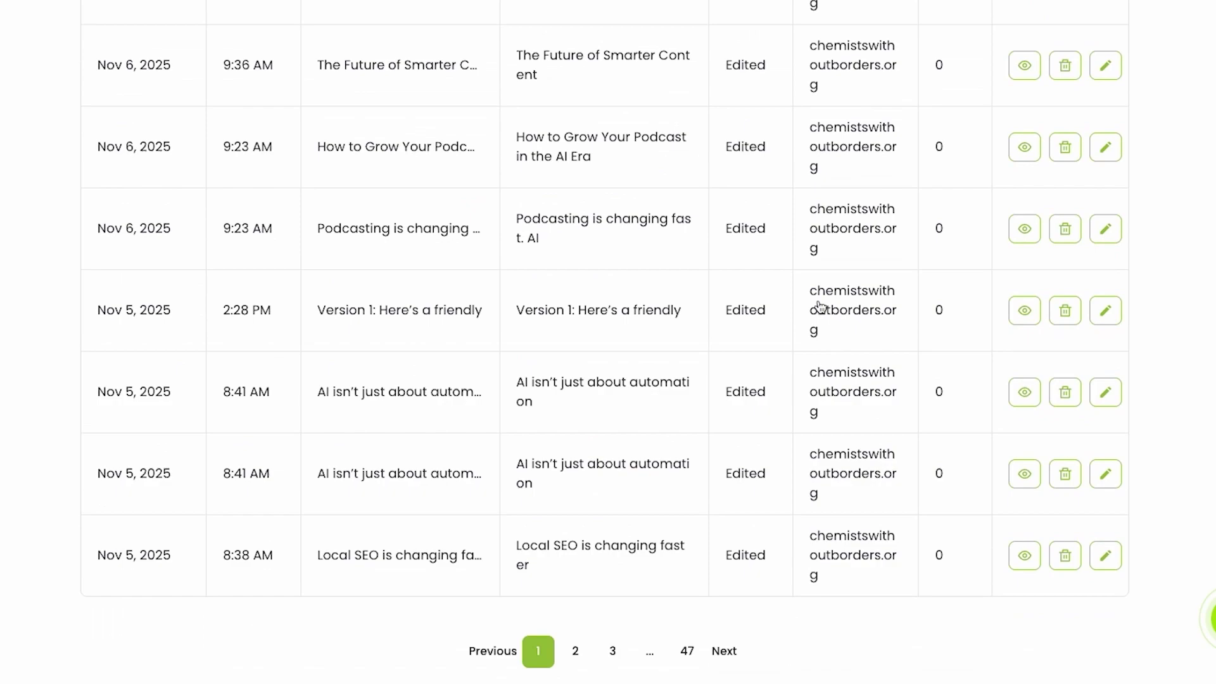
pyautogui.scroll(20, 820, 307)
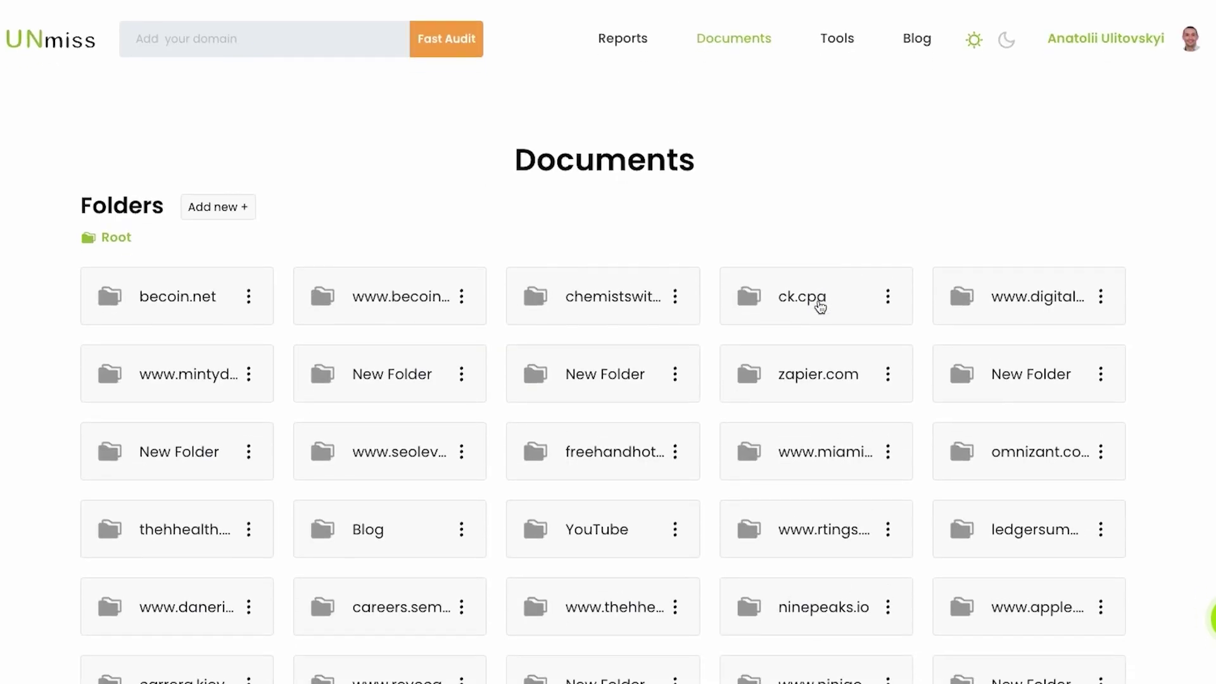
pyautogui.scroll(-10, 820, 307)
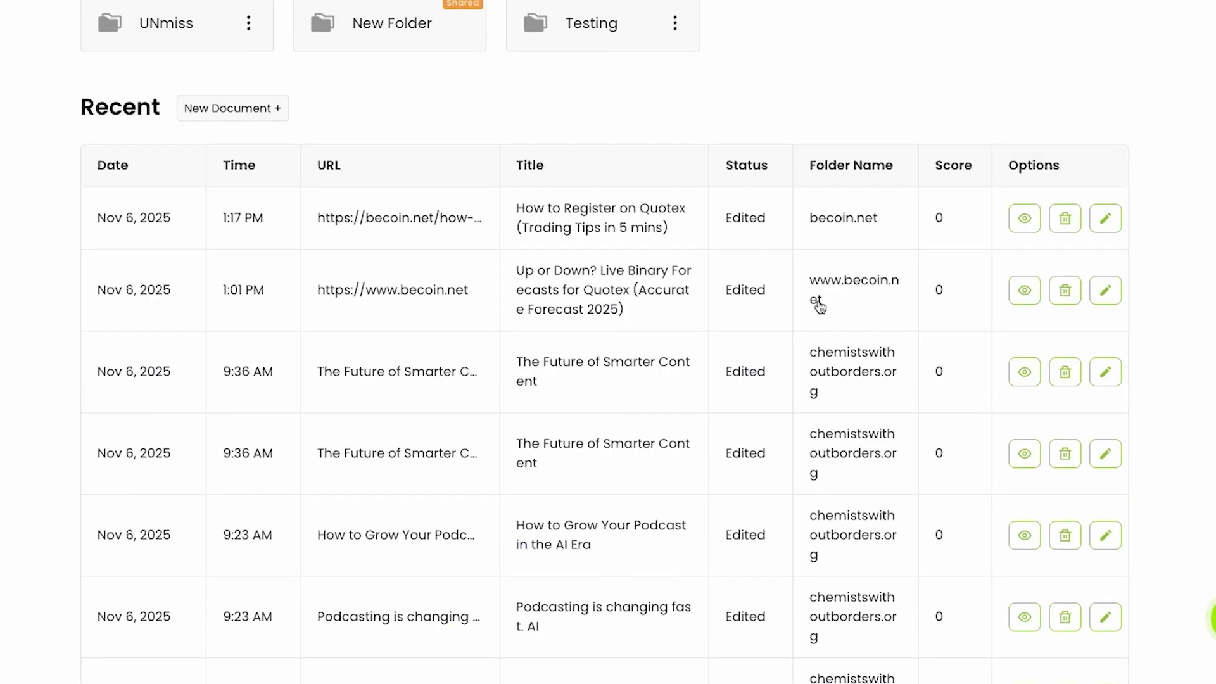